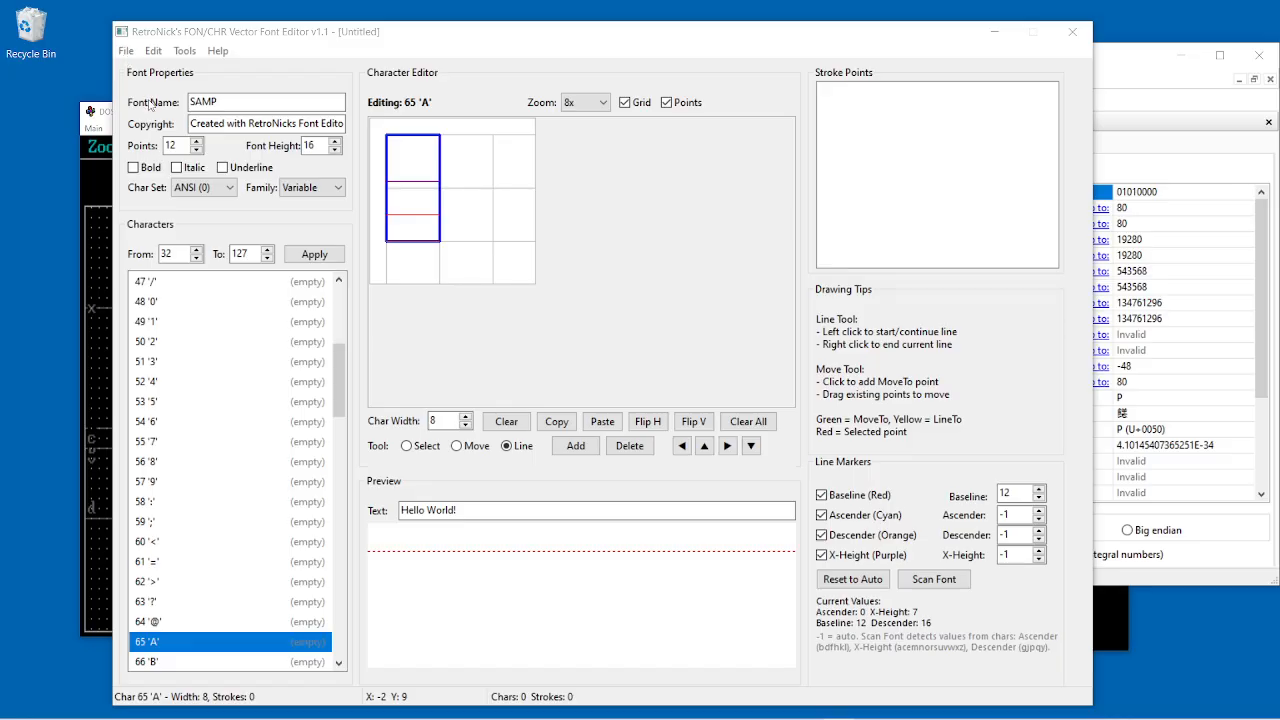
Step: Try a font height of 18 and set it back to 16
left_click(193, 128)
left_click(335, 145)
left_click(335, 143)
left_click(335, 143)
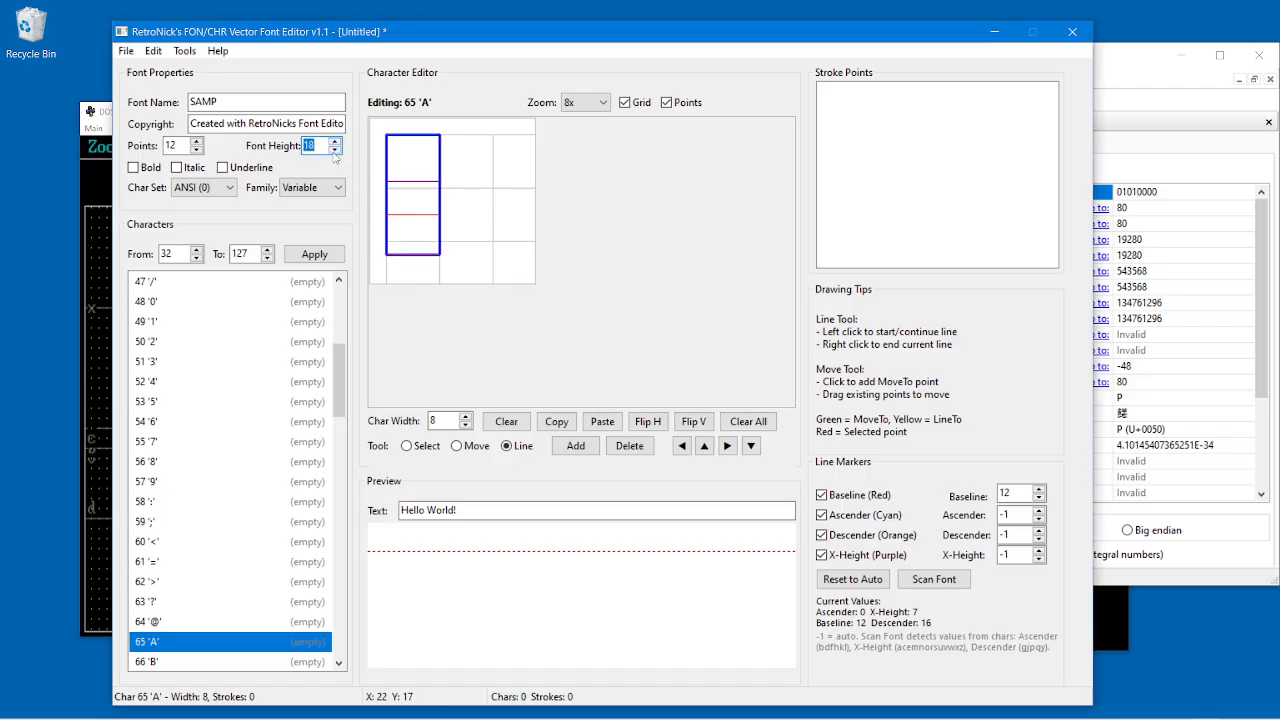
left_click(335, 150)
left_click(335, 150)
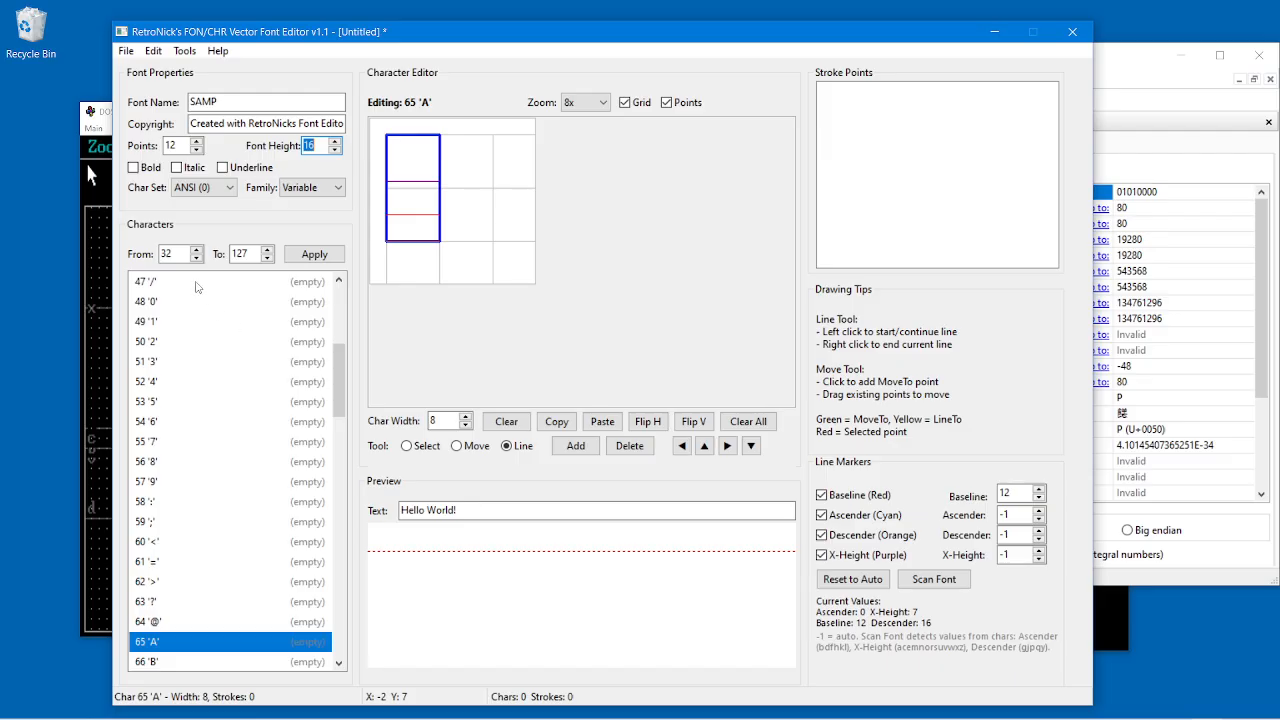
Step: Set the character editor's zoom to 16x
left_click(249, 255)
left_click(178, 254)
left_click(575, 104)
left_click(572, 182)
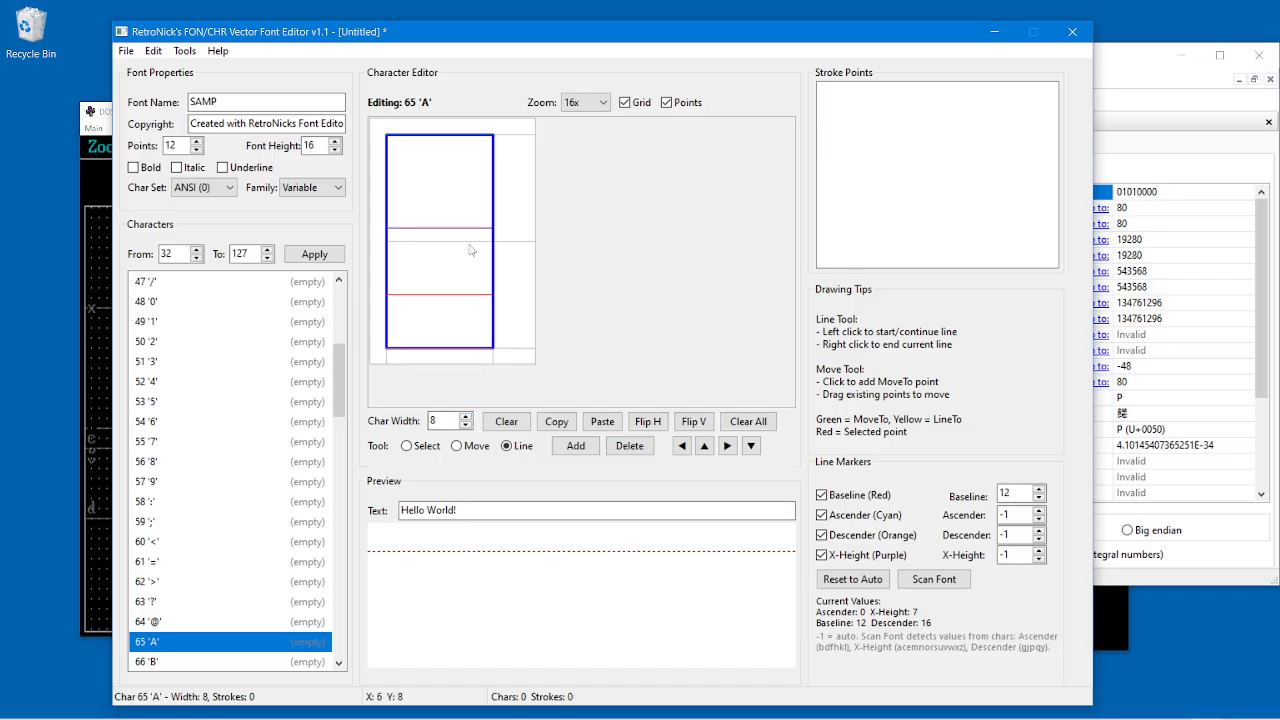
Step: With the grid hidden and points shown, draw a vertical line in the 'A' character from (3, 5) to (3, 10)
left_click(625, 104)
left_click(666, 103)
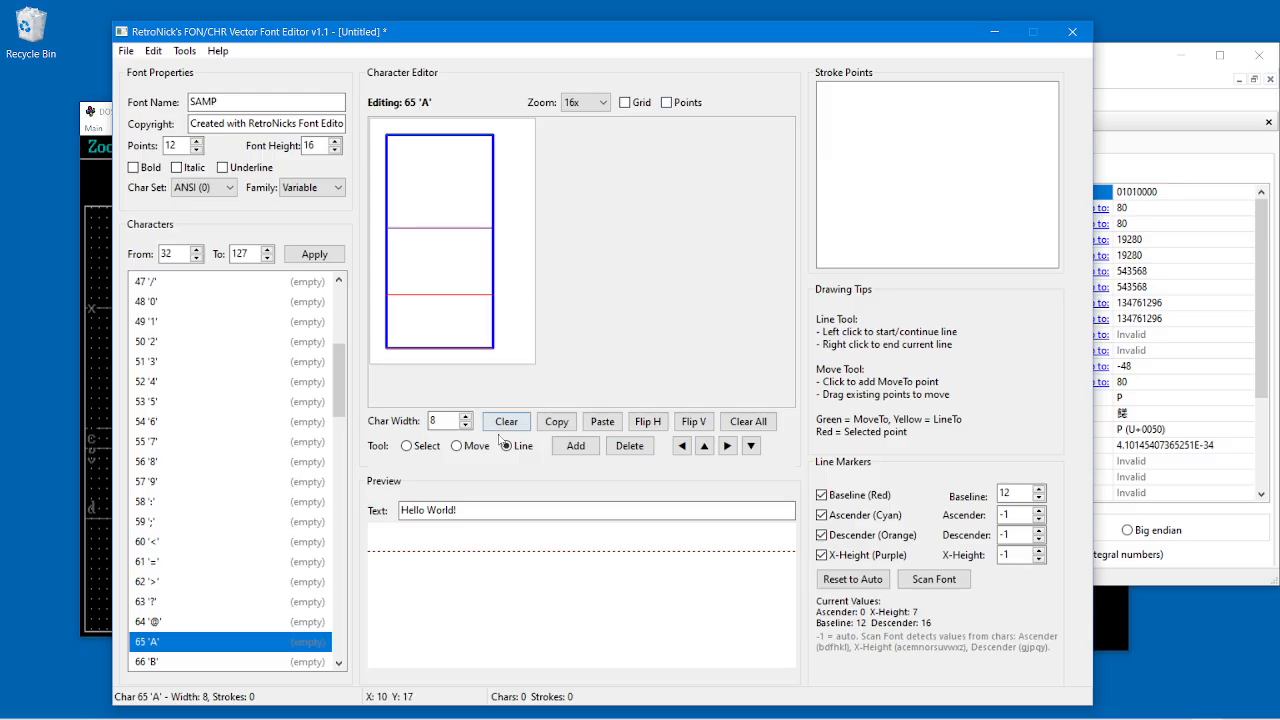
left_click(430, 204)
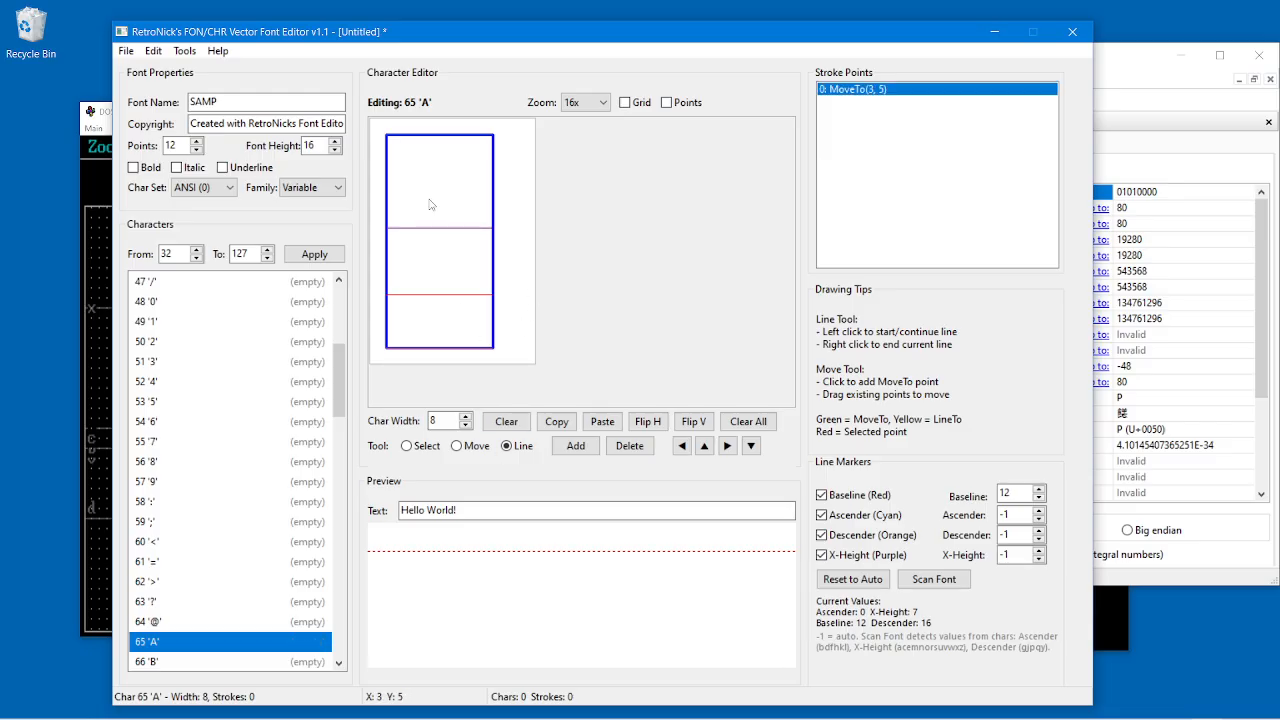
left_click(666, 102)
left_click(427, 268)
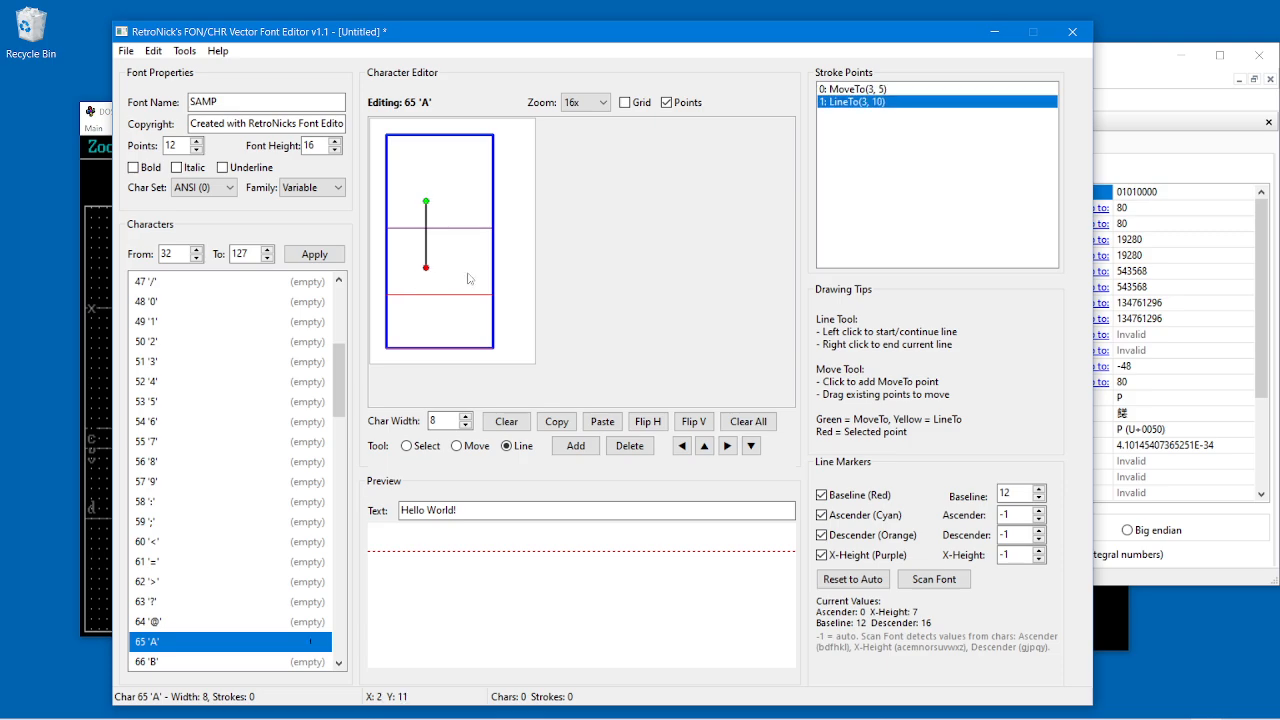
Step: Toggle the point markers and the grid, leaving both shown in the character editor
left_click(667, 102)
left_click(667, 102)
left_click(626, 103)
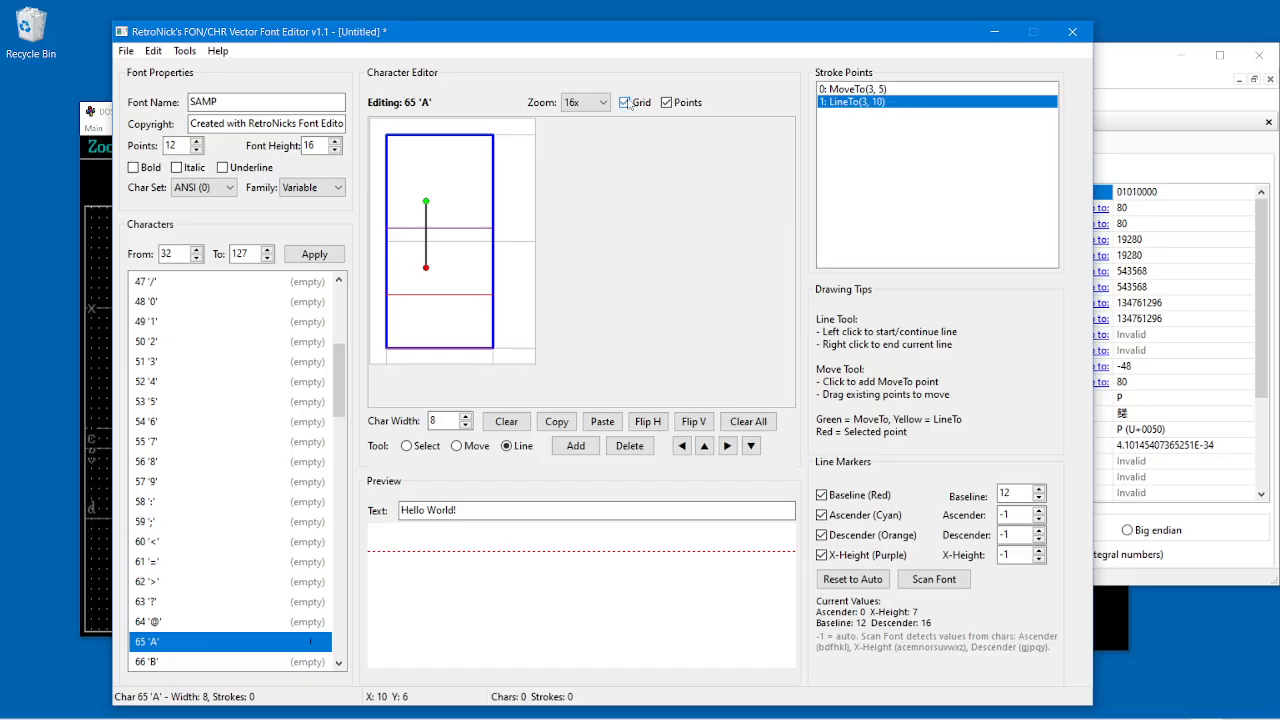
left_click(626, 103)
left_click(627, 103)
Step: Move the line's start point to (3, 6) and its end point to (2, 12) to form the A's first leg
left_click(406, 446)
left_click(428, 205)
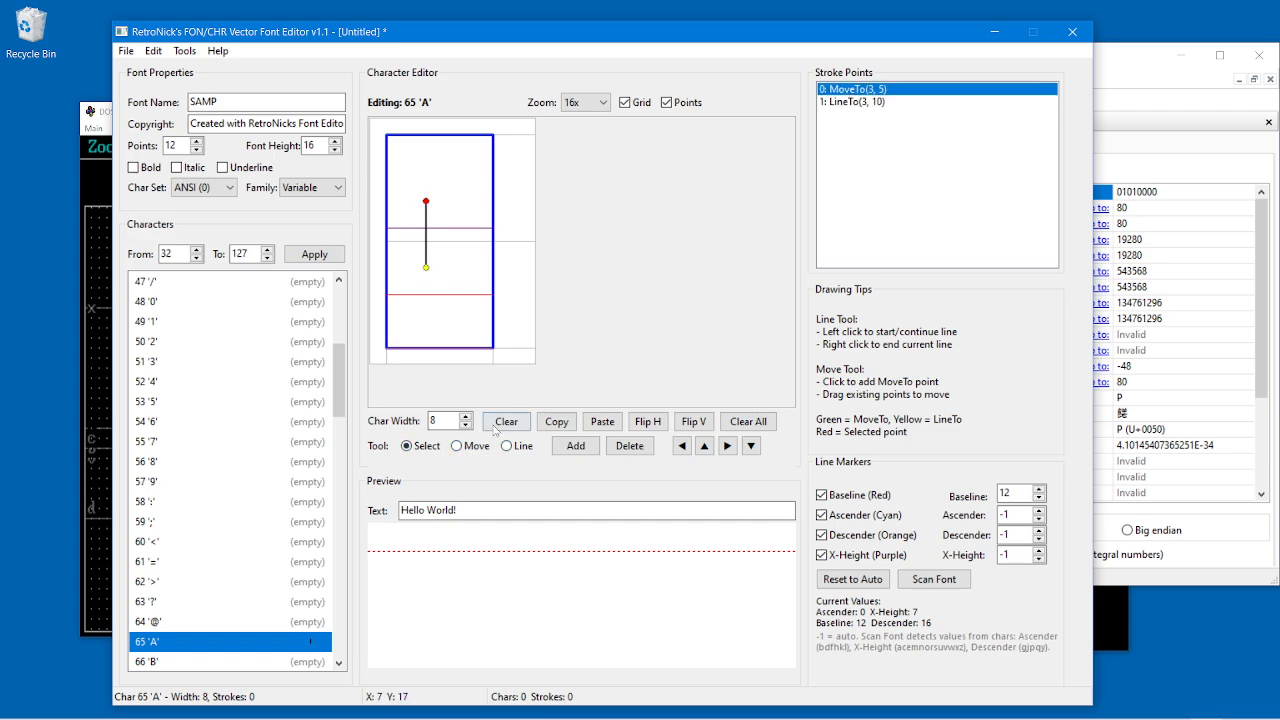
left_click(458, 446)
mouse_move(426, 201)
left_mouse_down()
mouse_move(449, 208)
mouse_move(486, 298)
mouse_move(390, 296)
mouse_move(426, 214)
left_mouse_up()
left_click_drag(426, 267, 413, 298)
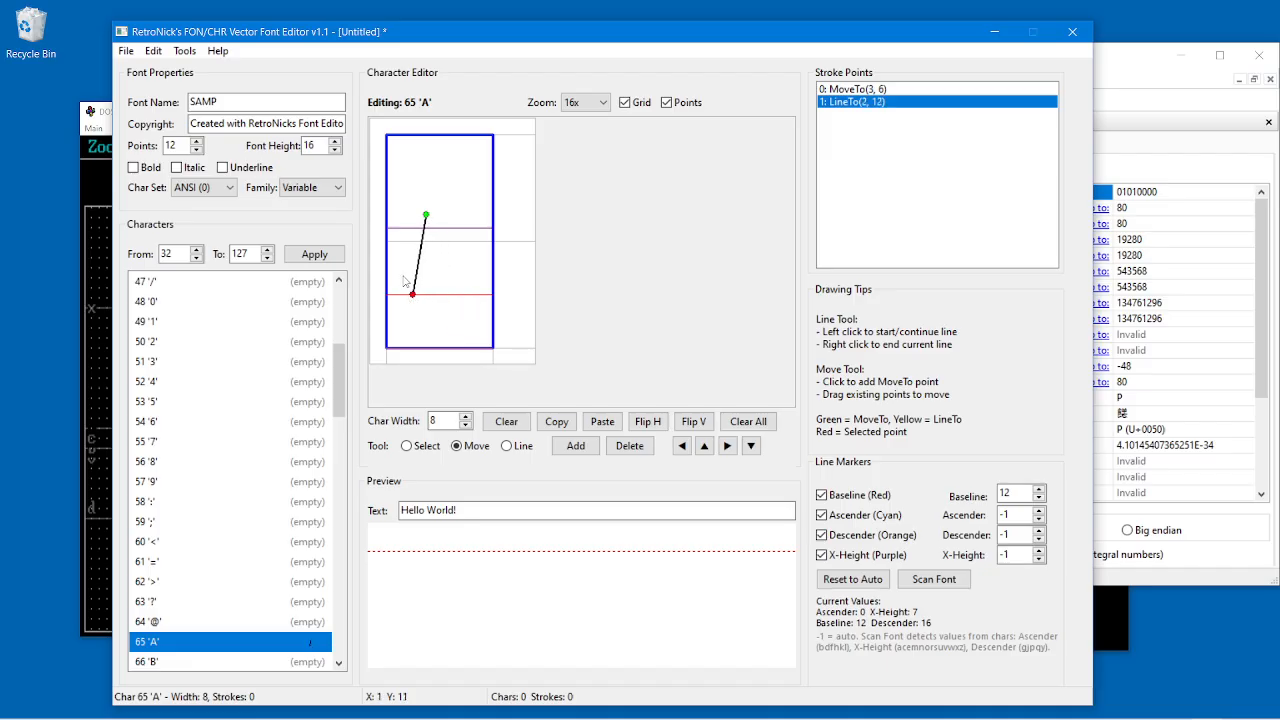
Step: Draw the A's second leg from (4, 6) to (6, 12) and move its start point to (3, 6)
left_click(507, 446)
left_click(440, 222)
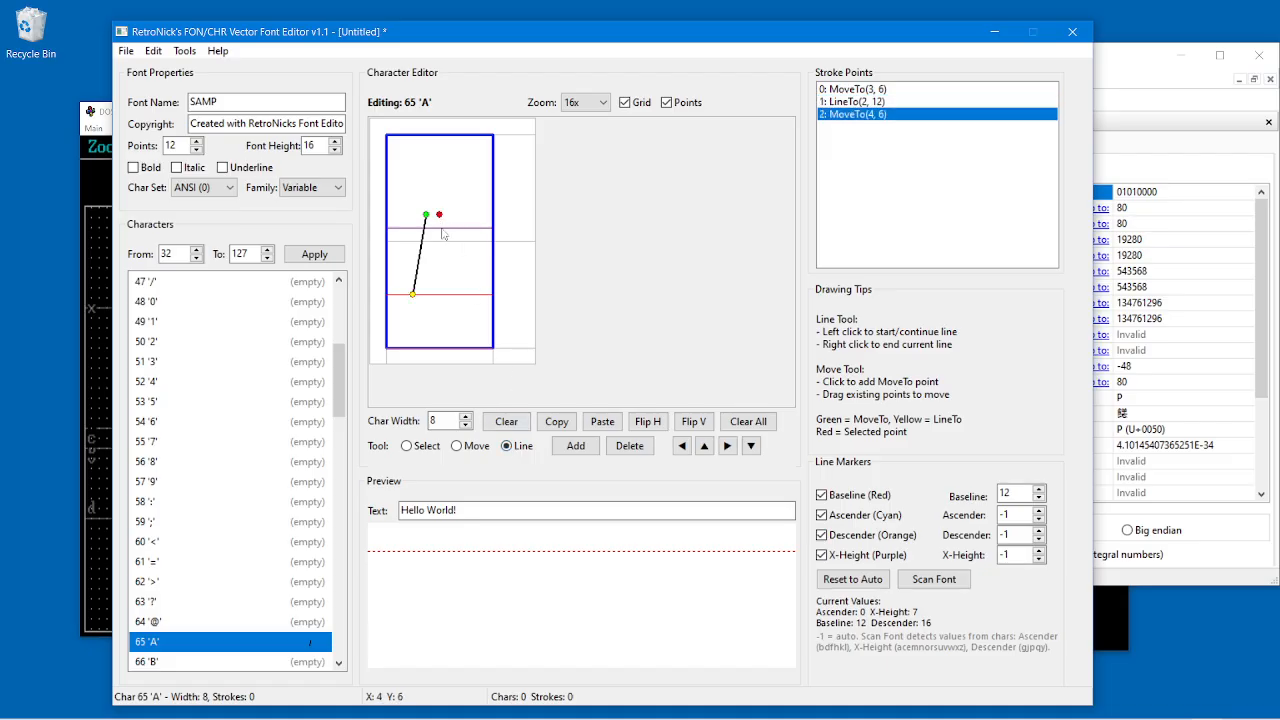
left_click(465, 295)
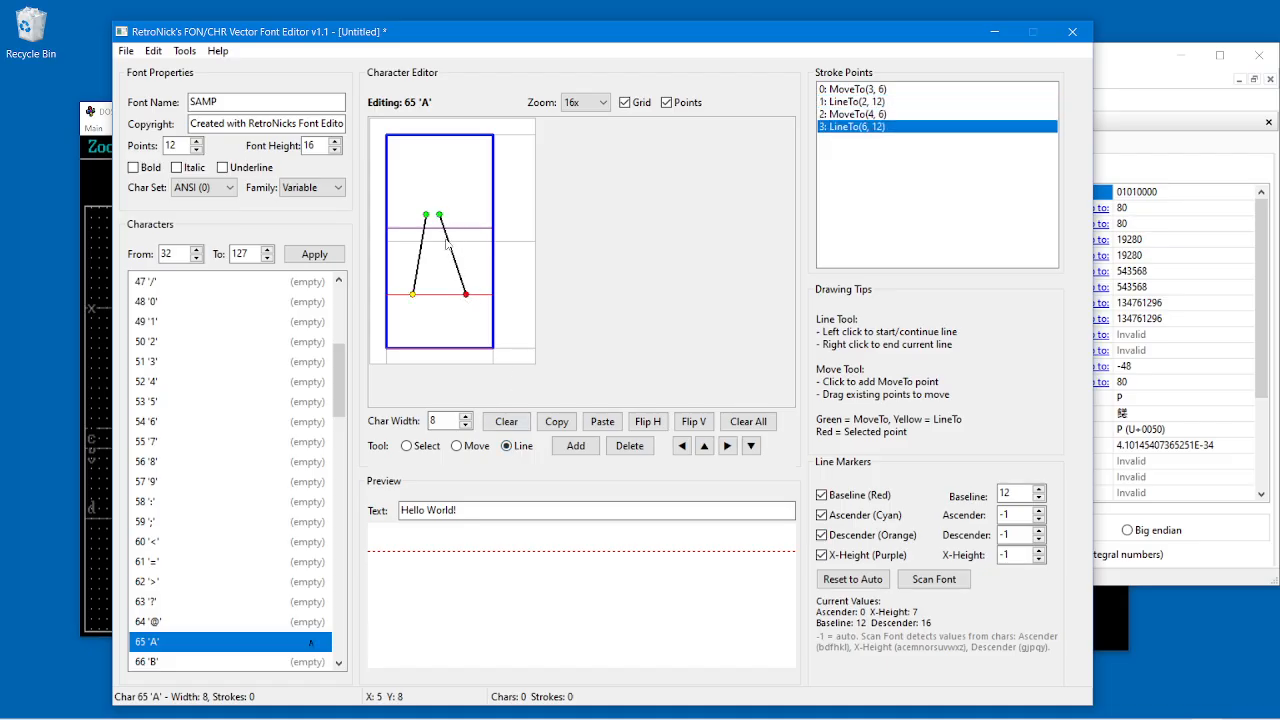
key("m")
left_click_drag(440, 216, 430, 222)
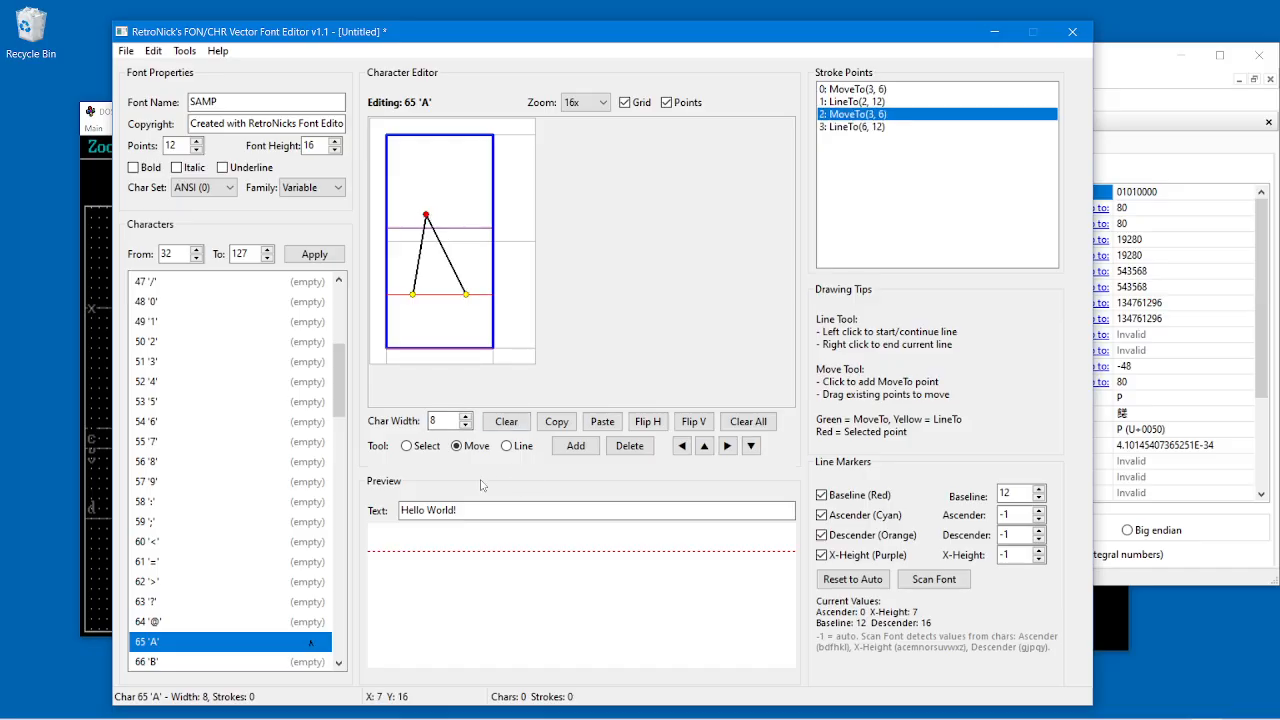
Step: Draw the A's crossbar from (2, 9) to (5, 9) and move its start point to (3, 9)
left_click(506, 446)
left_click(416, 256)
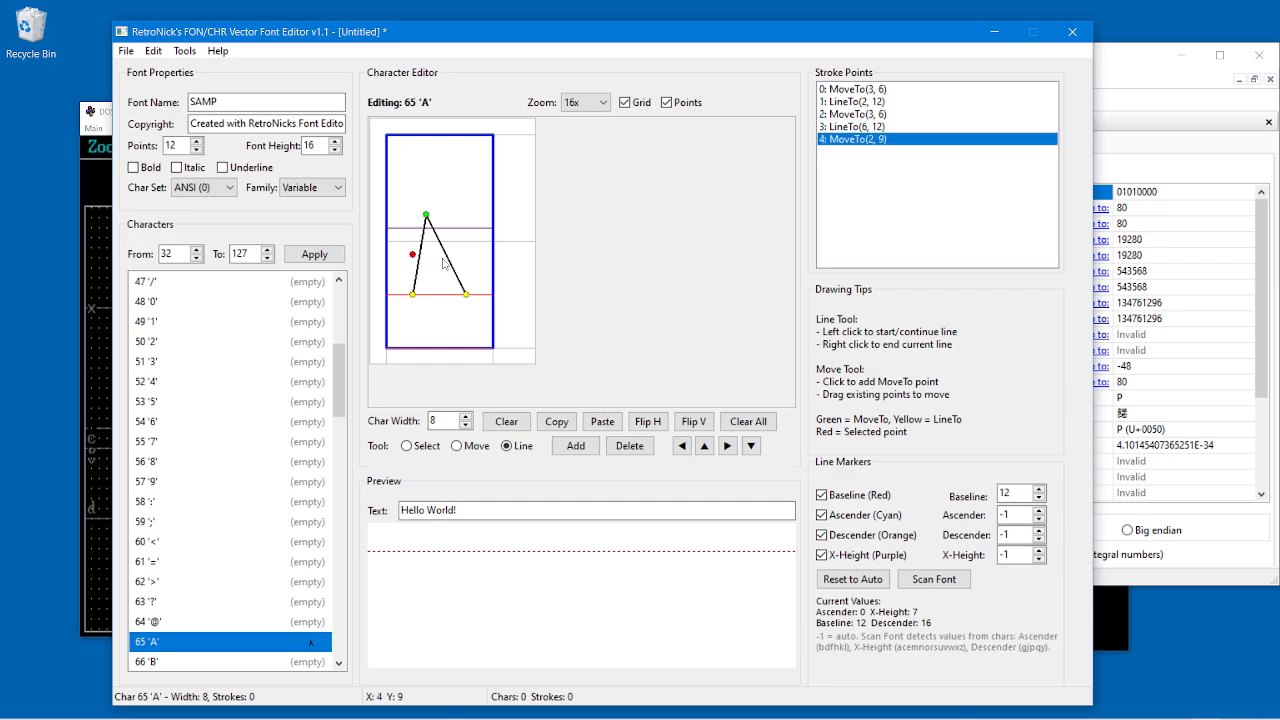
left_click(452, 255)
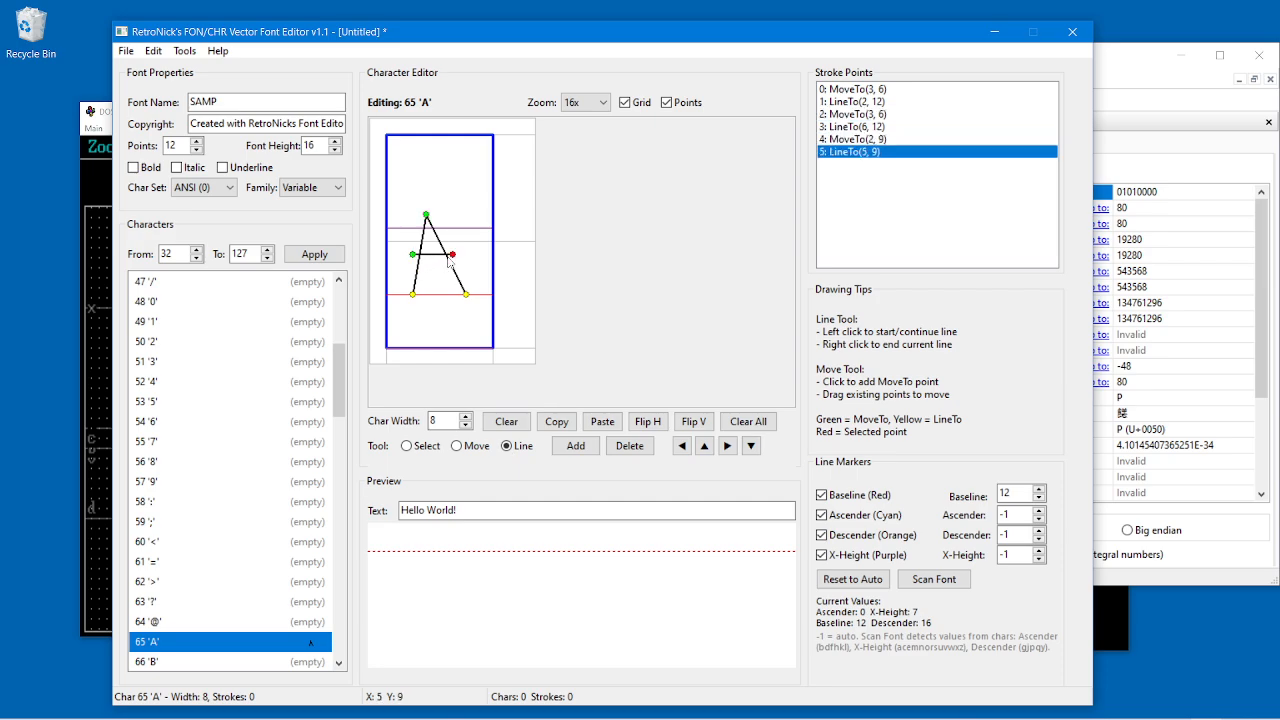
left_click(457, 446)
left_click(413, 255)
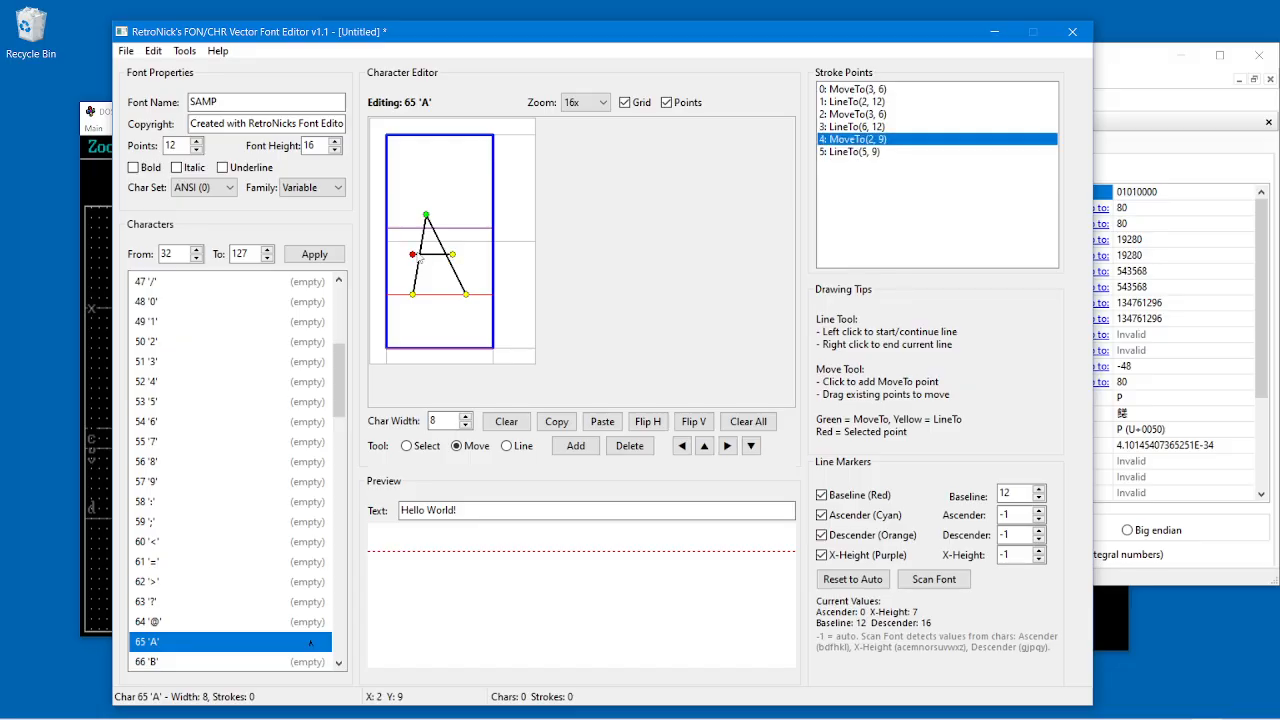
left_click_drag(419, 258, 428, 258)
Step: Name the font AAAA and save it as the Borland CHR file AAAA.CHR in the fp_graph folder
left_click_drag(225, 101, 178, 102)
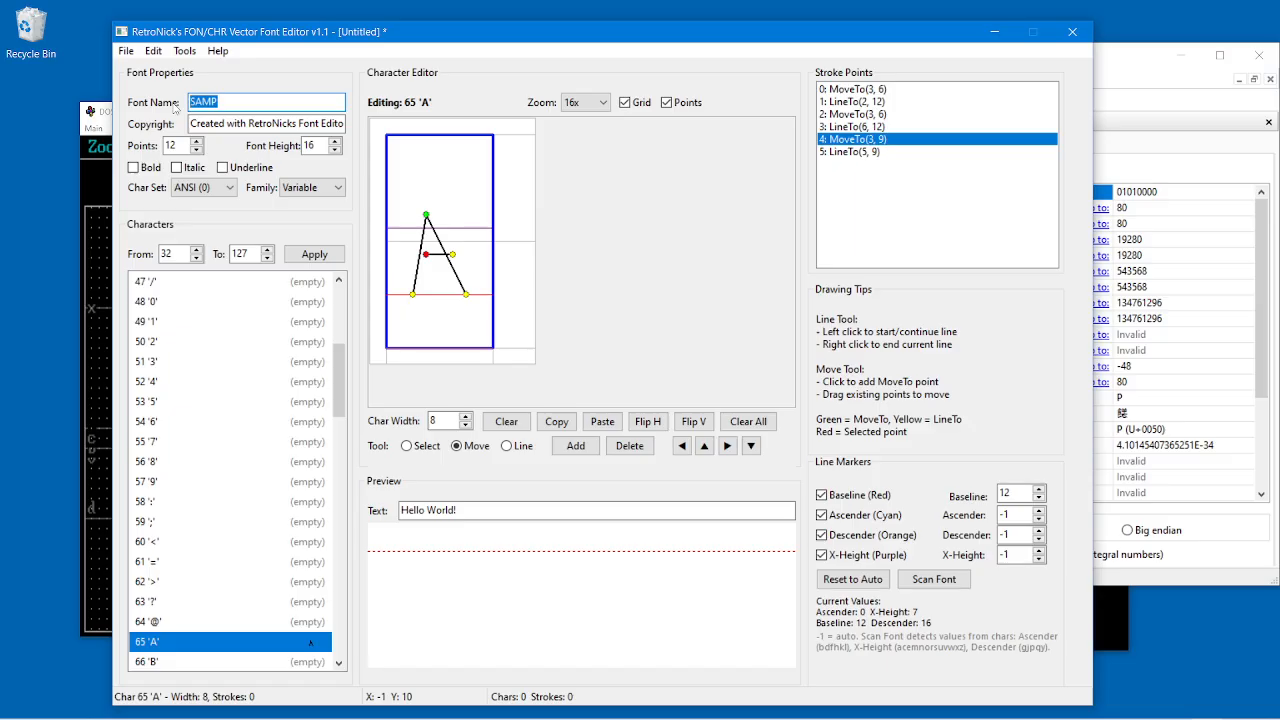
type("AAAA")
left_click(126, 51)
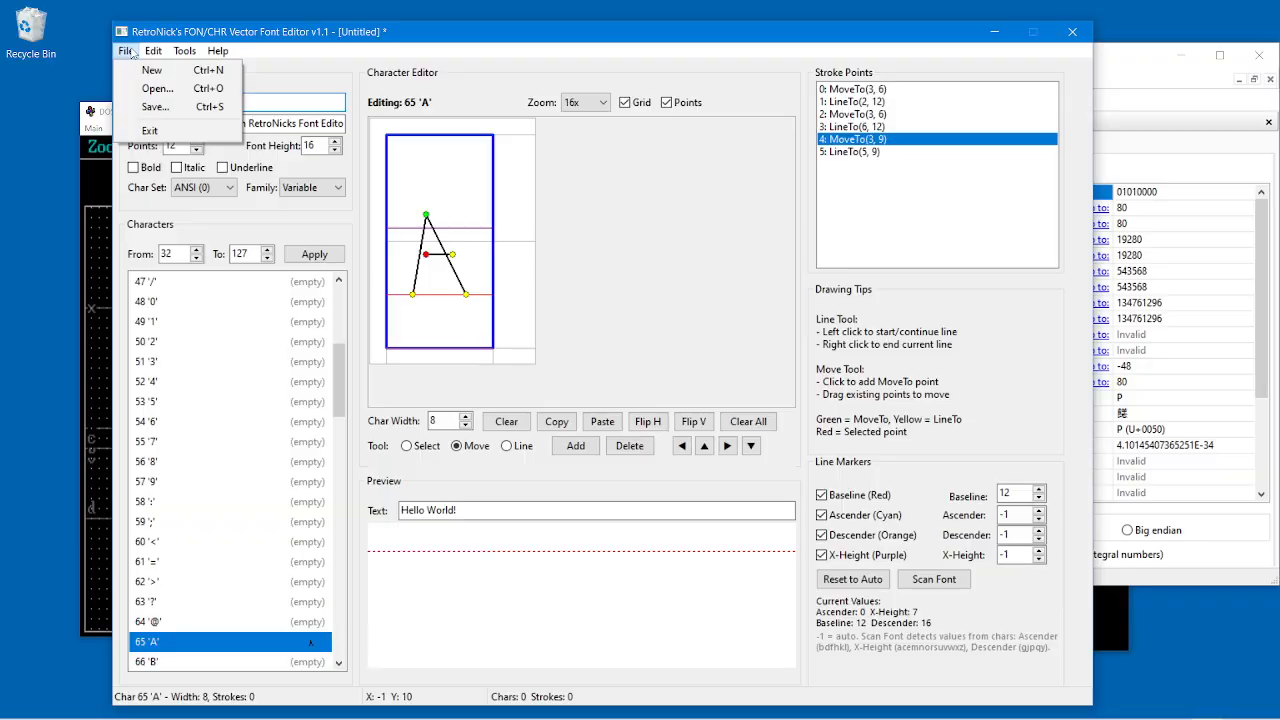
left_click(155, 106)
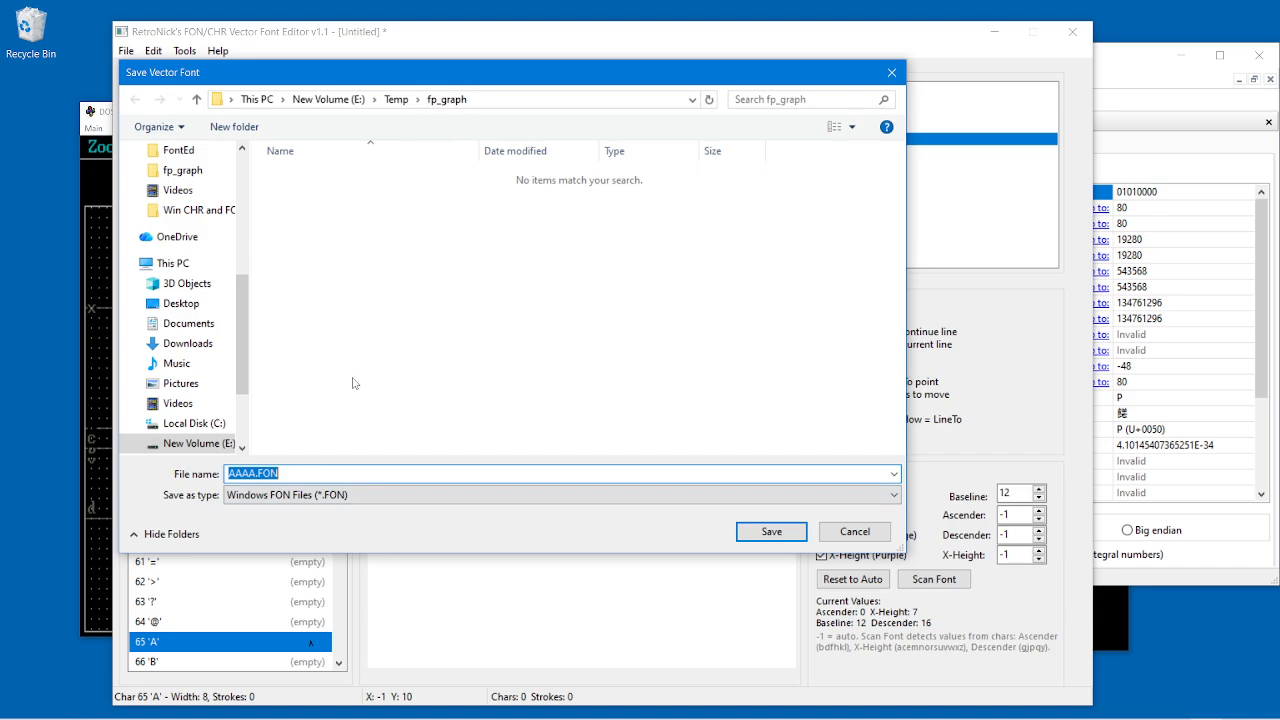
left_click(327, 497)
left_click(255, 521)
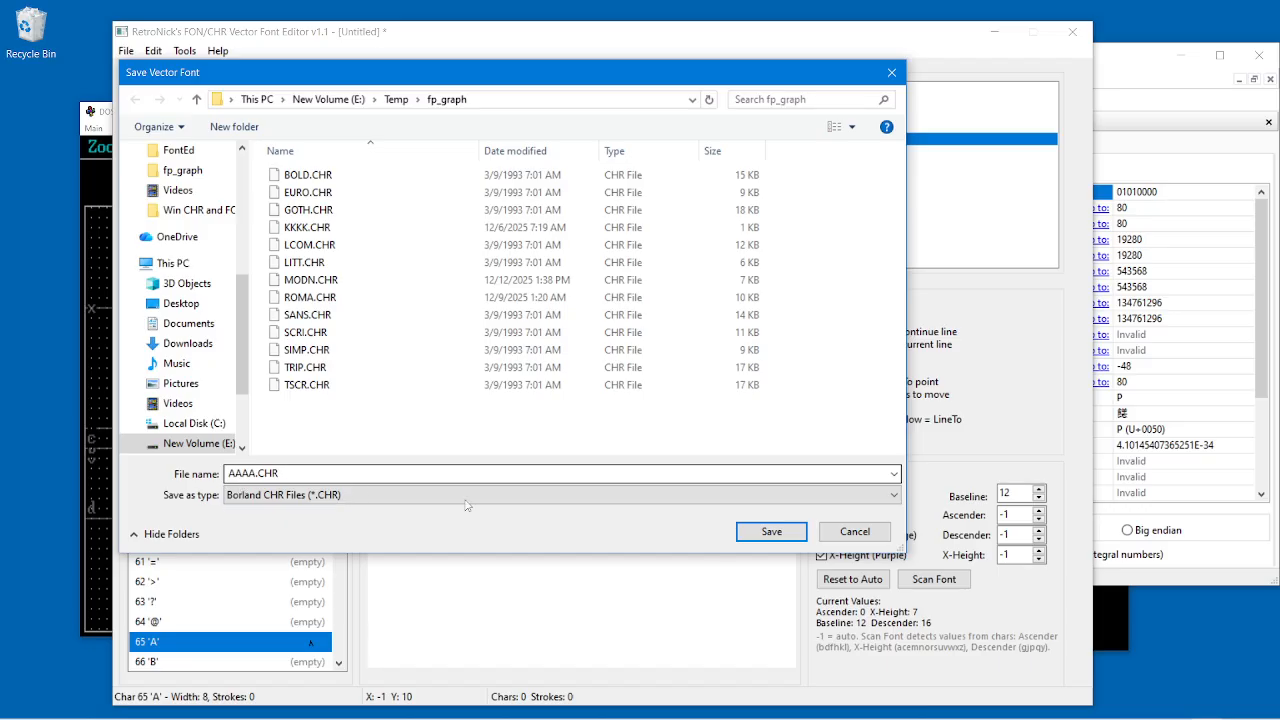
left_click(772, 538)
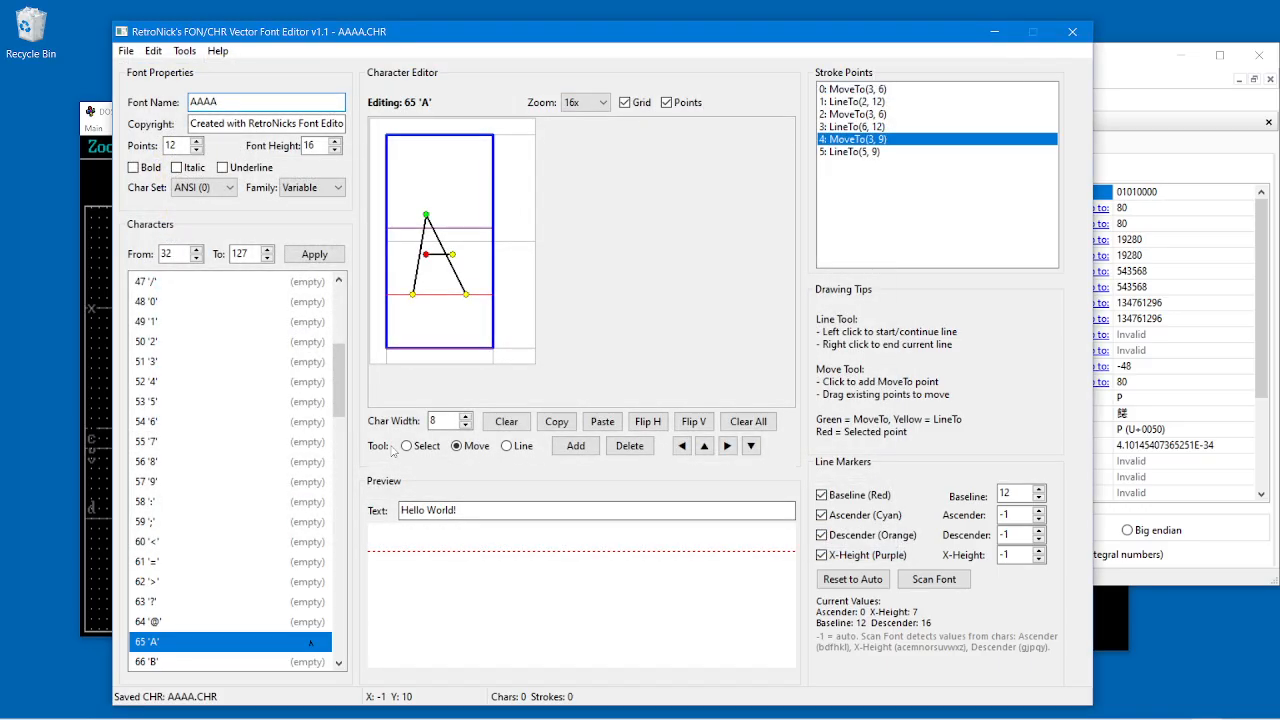
Step: Switch to Command Prompt and start the Free Pascal IDE with the command fp
mouse_move(745, 718)
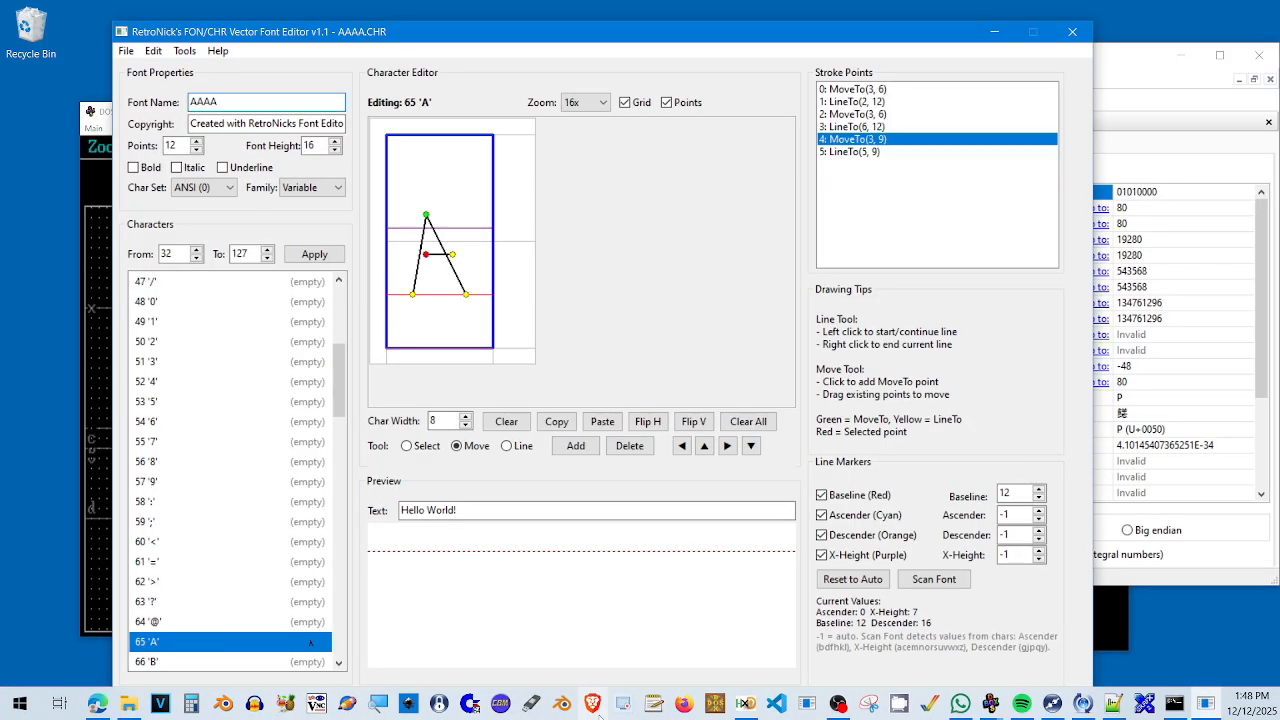
mouse_move(1018, 712)
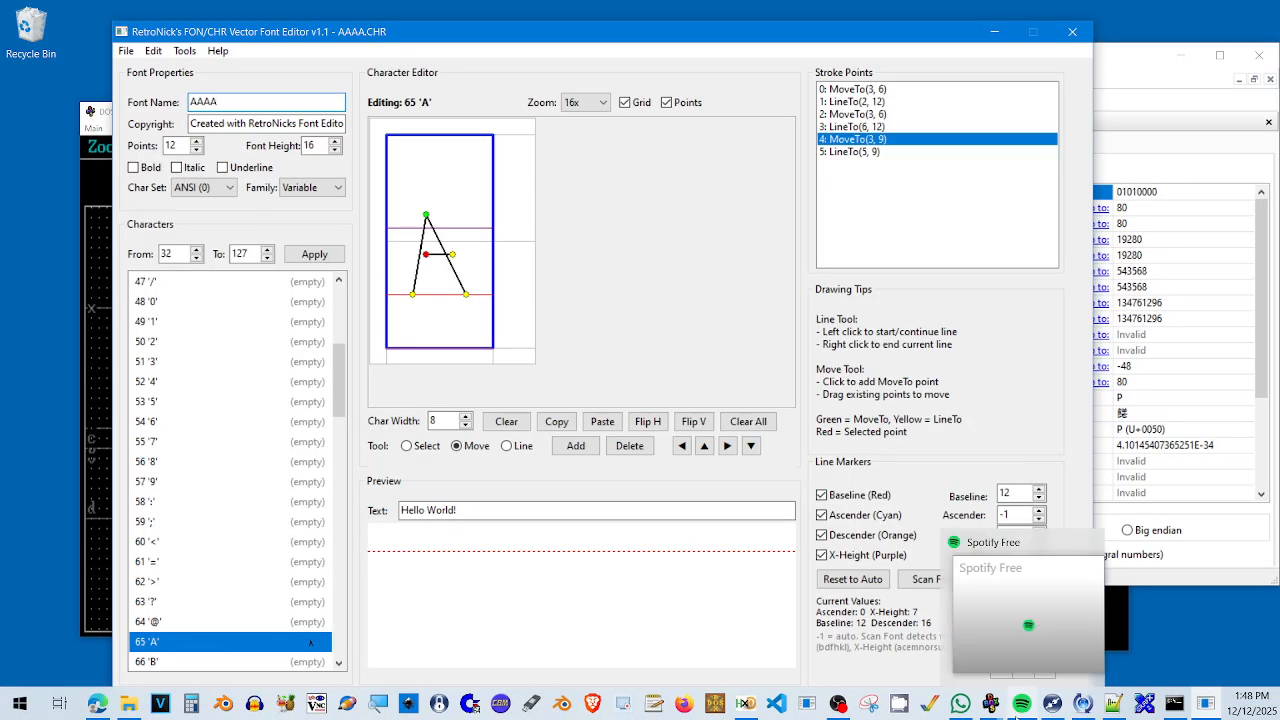
left_click(1173, 705)
left_click(613, 526)
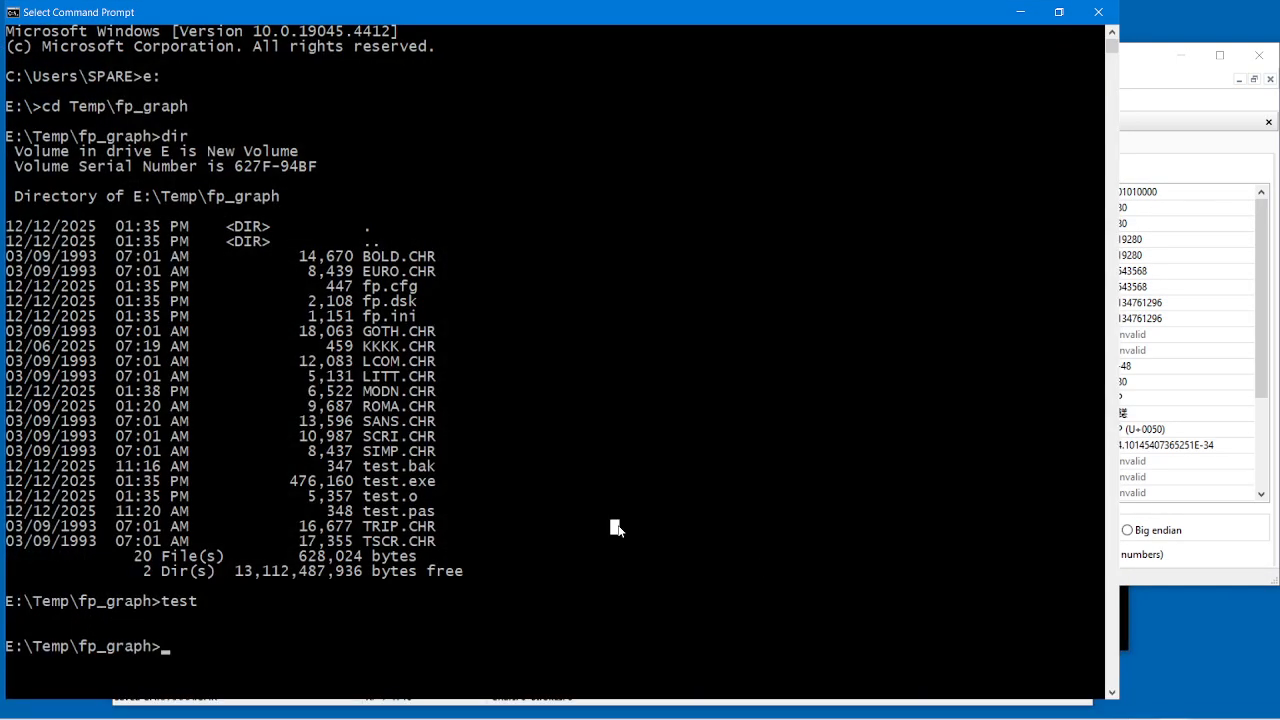
type("fp")
key("Return")
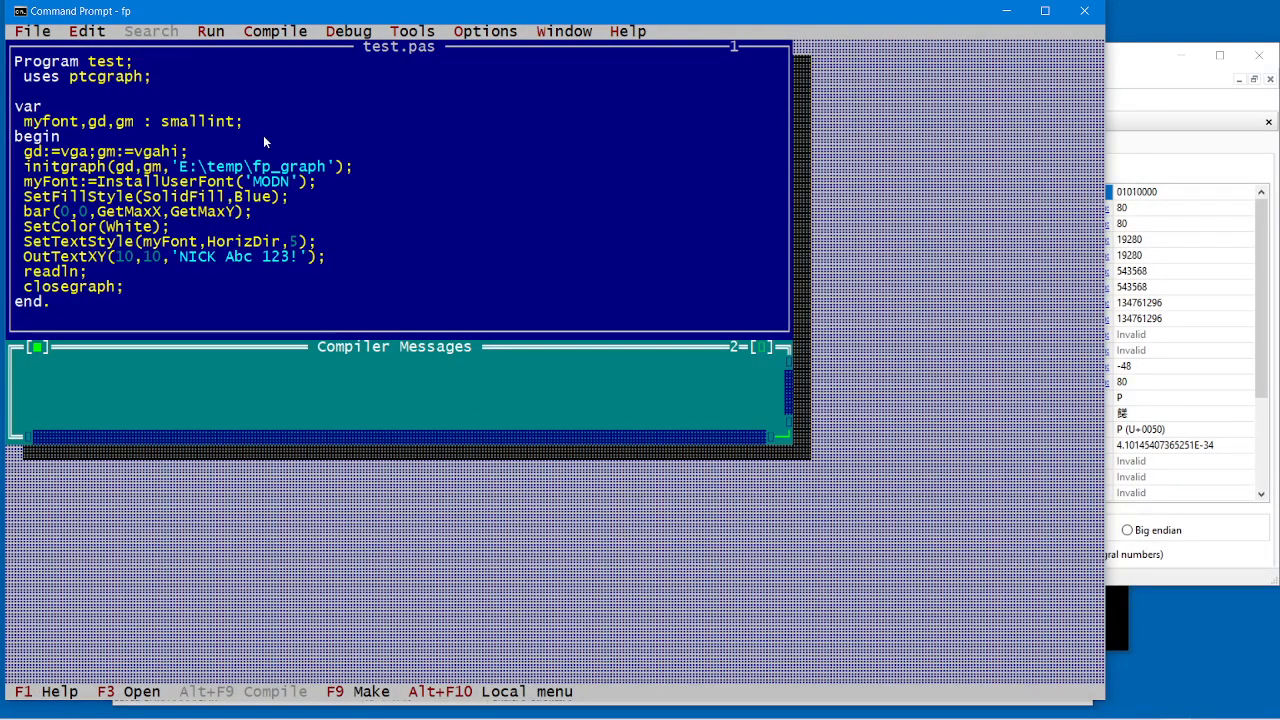
Step: Change the font name in the InstallUserFont call of test.pas to 'AAAA'
left_click(328, 213)
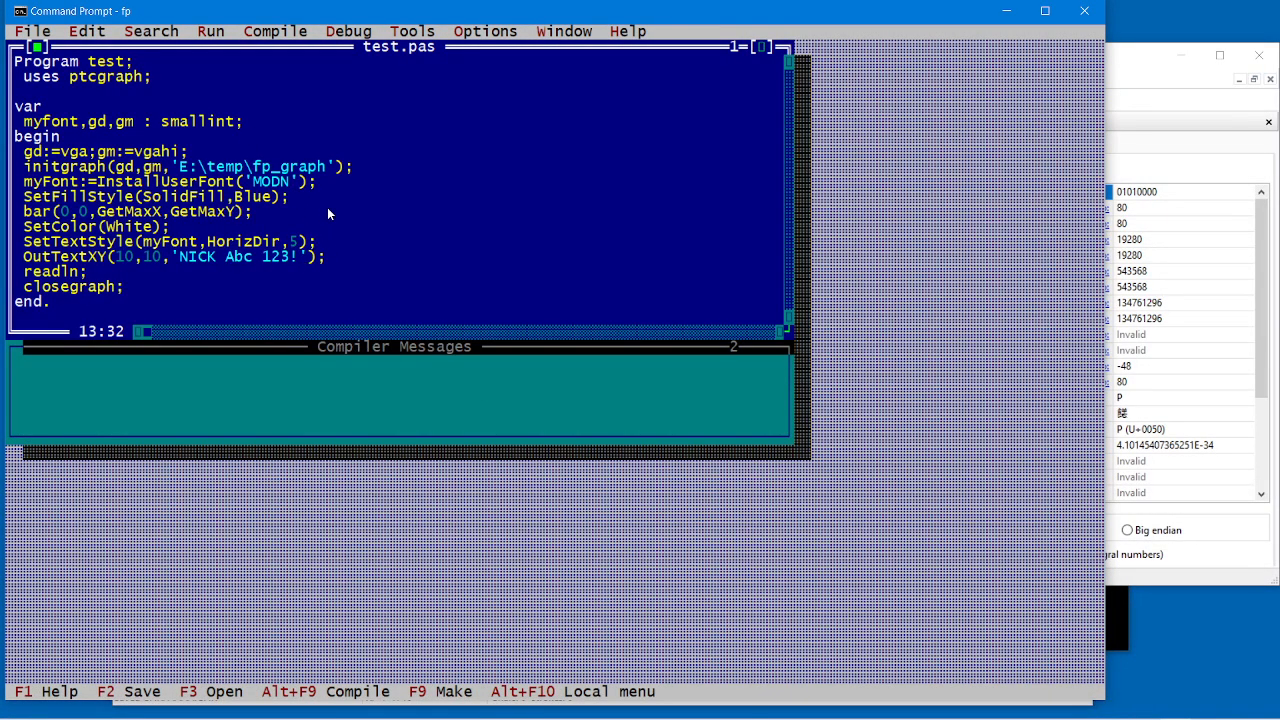
key("Up")
key("BackSpace")
key("BackSpace")
key("BackSpace")
key("BackSpace")
type("AAAA")
Step: Replace the text string in the OutTextXY call with 'AAAAA'
key("Down")
key("Down")
key("Down")
key("Down")
key("Down")
key("Down")
key("BackSpace")
key("BackSpace")
key("BackSpace")
key("BackSpace")
key("BackSpace")
key("BackSpace")
key("BackSpace")
key("BackSpace")
key("BackSpace")
key("BackSpace")
key("BackSpace")
key("BackSpace")
key("BackSpace")
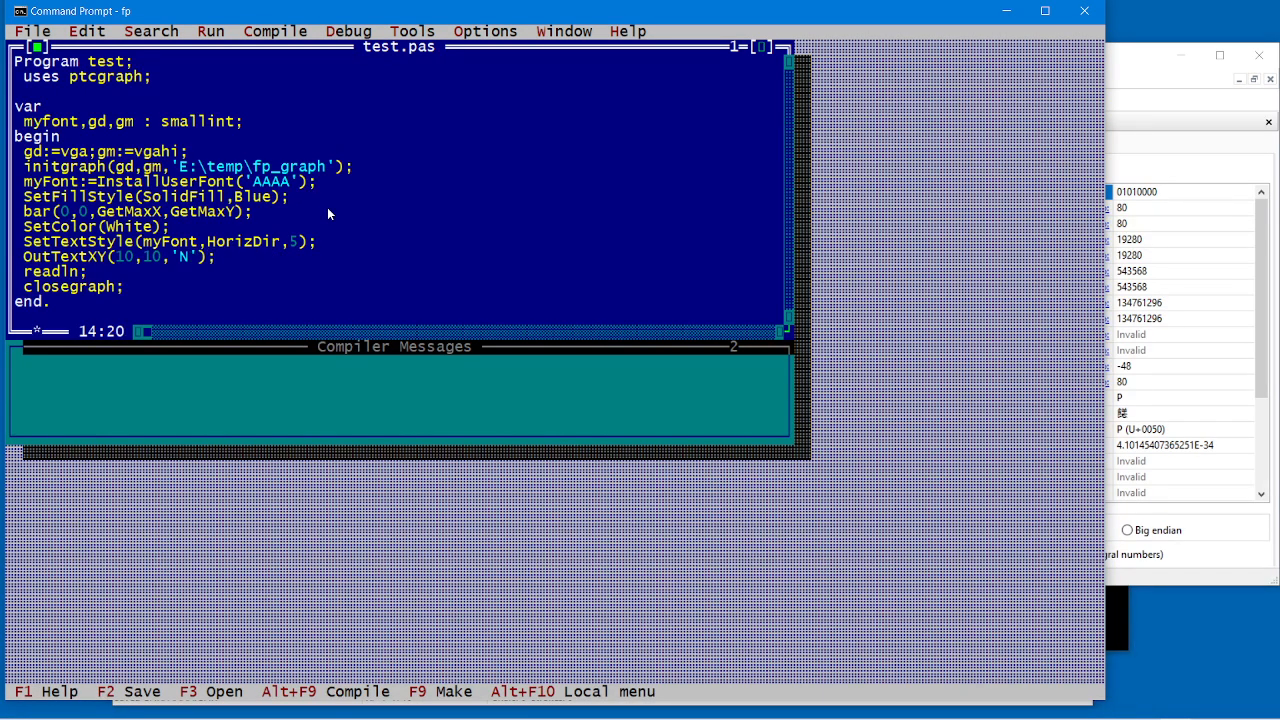
type("AAAAA")
Step: Try to run test.pas from the IDE and exit to the command prompt
key("alt+r")
key("Return")
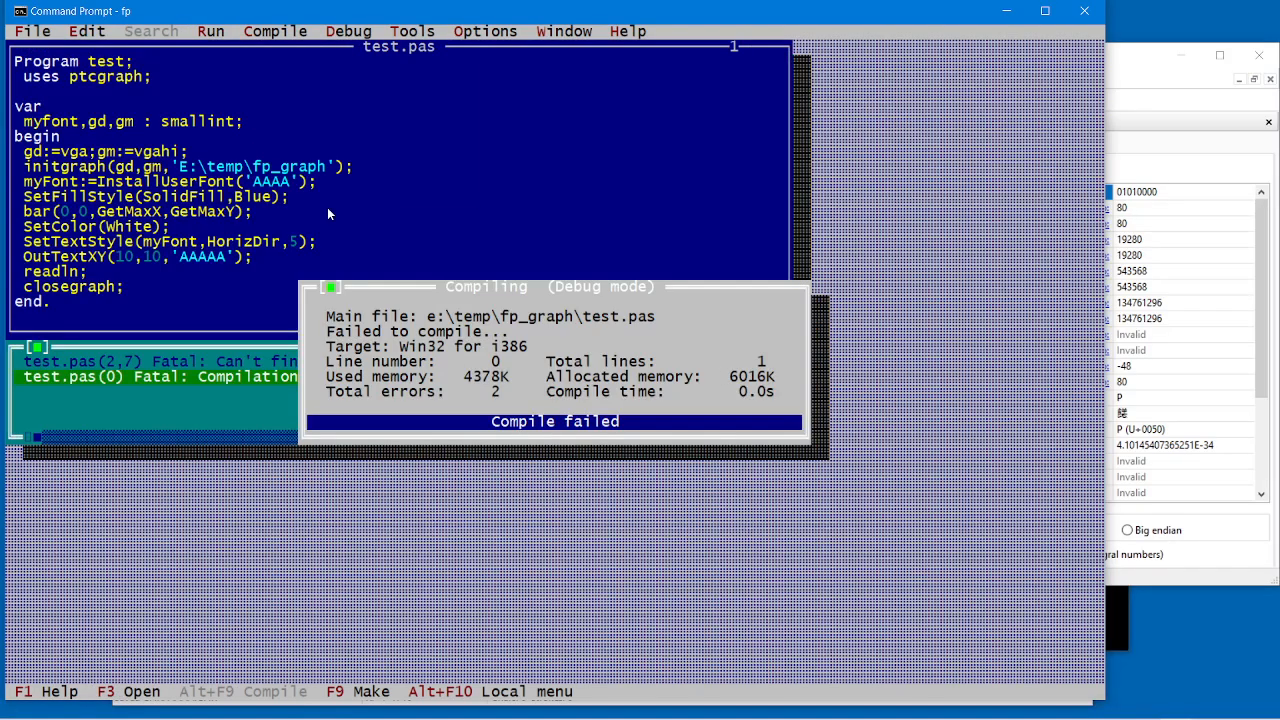
key("alt+f")
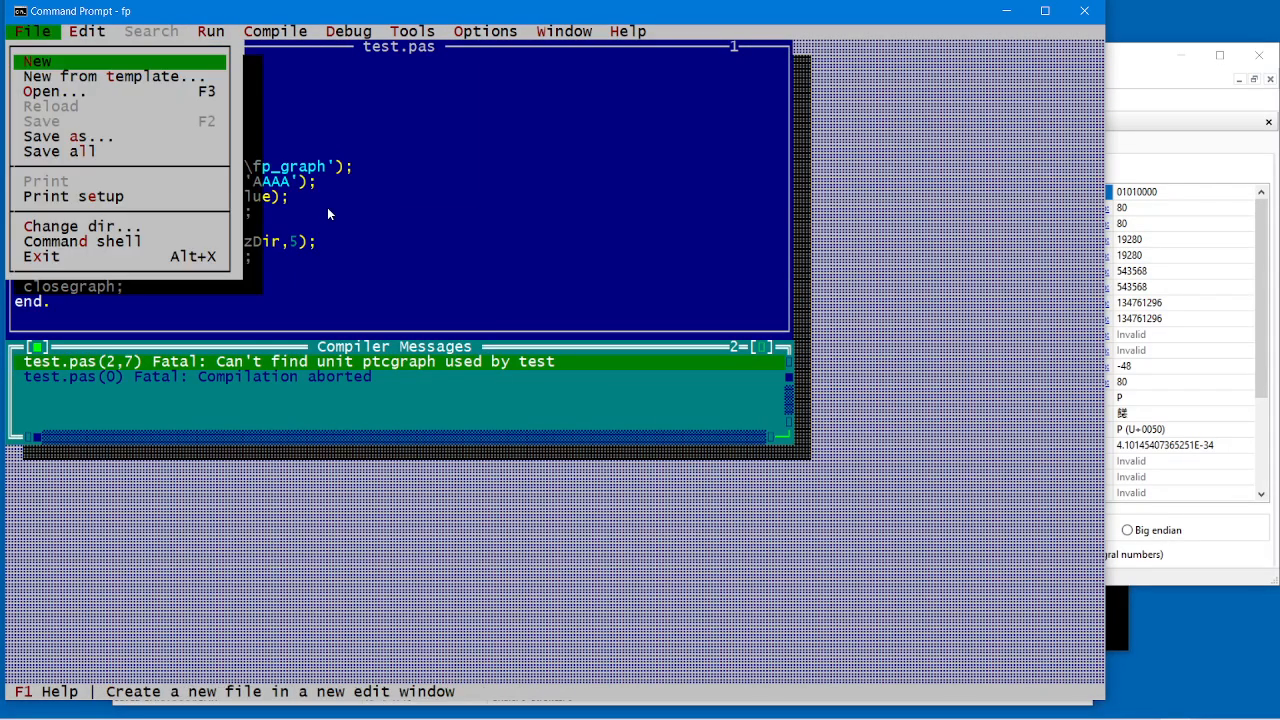
key("alt+x")
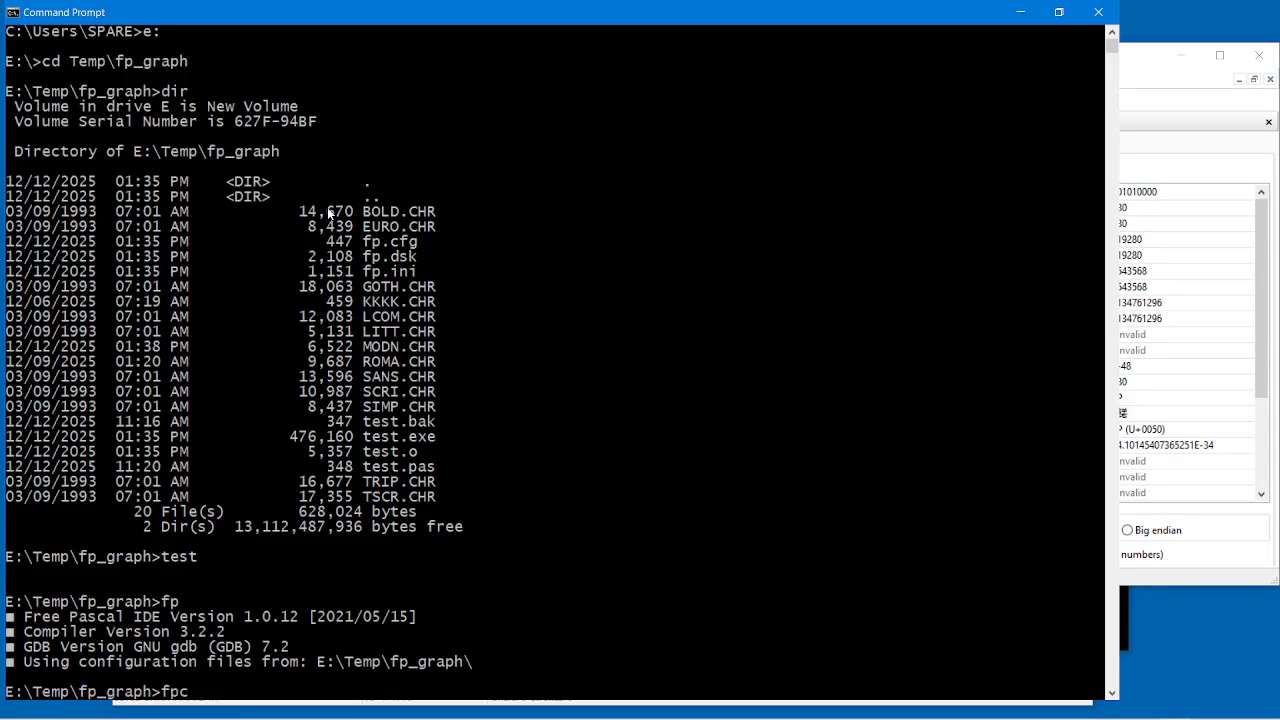
Step: Compile the program with fpc test, run test, and reposition its graphics window to view the rendered text
type("fpc test")
key("Return")
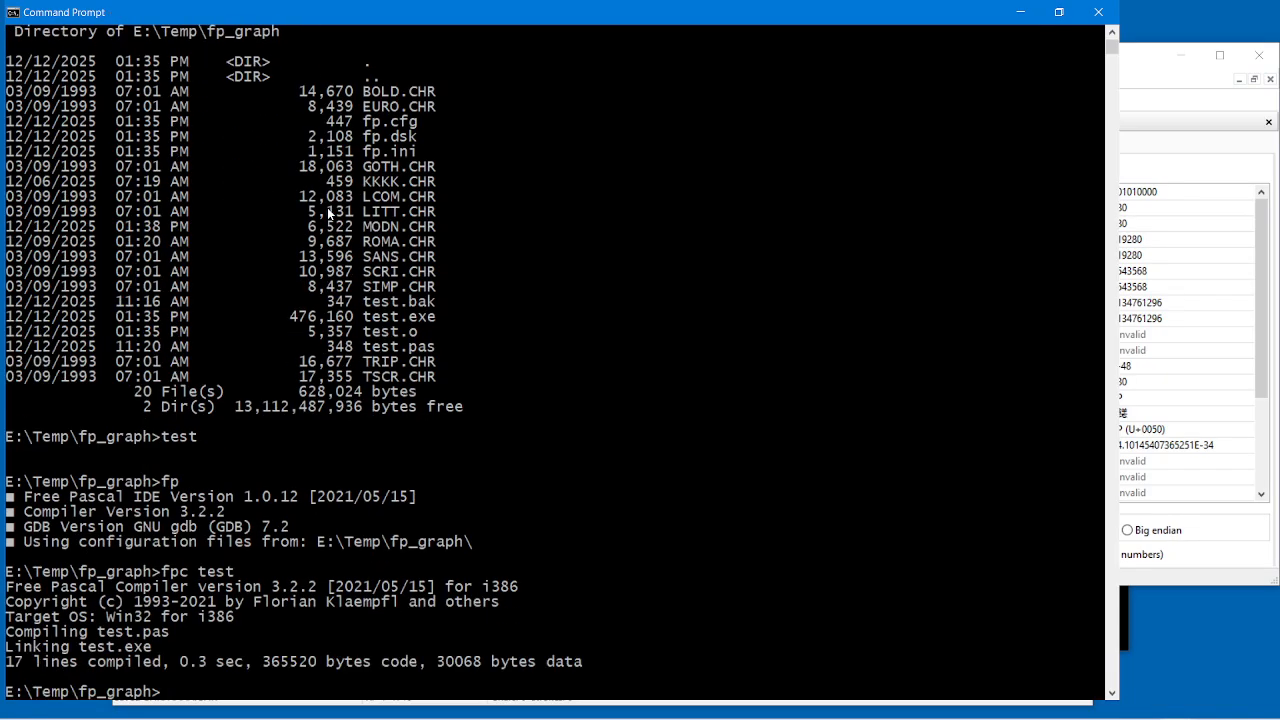
type("test")
key("Return")
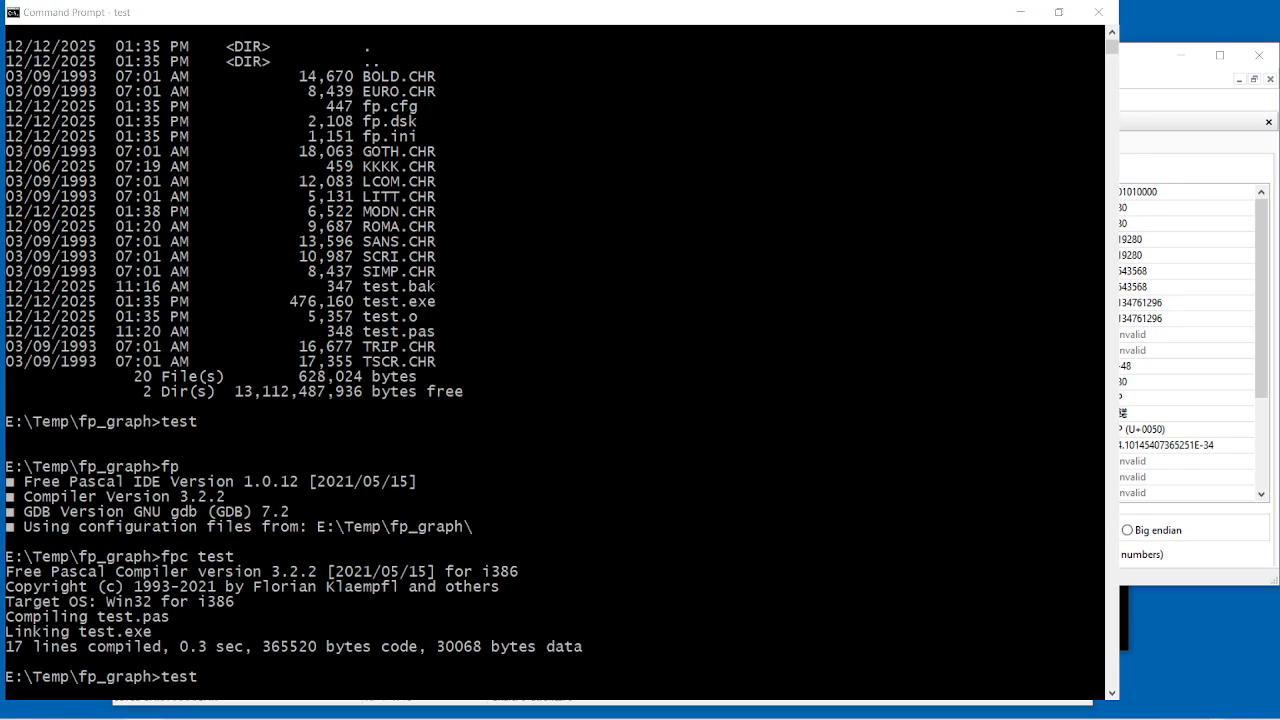
left_click_drag(687, 136, 516, 170)
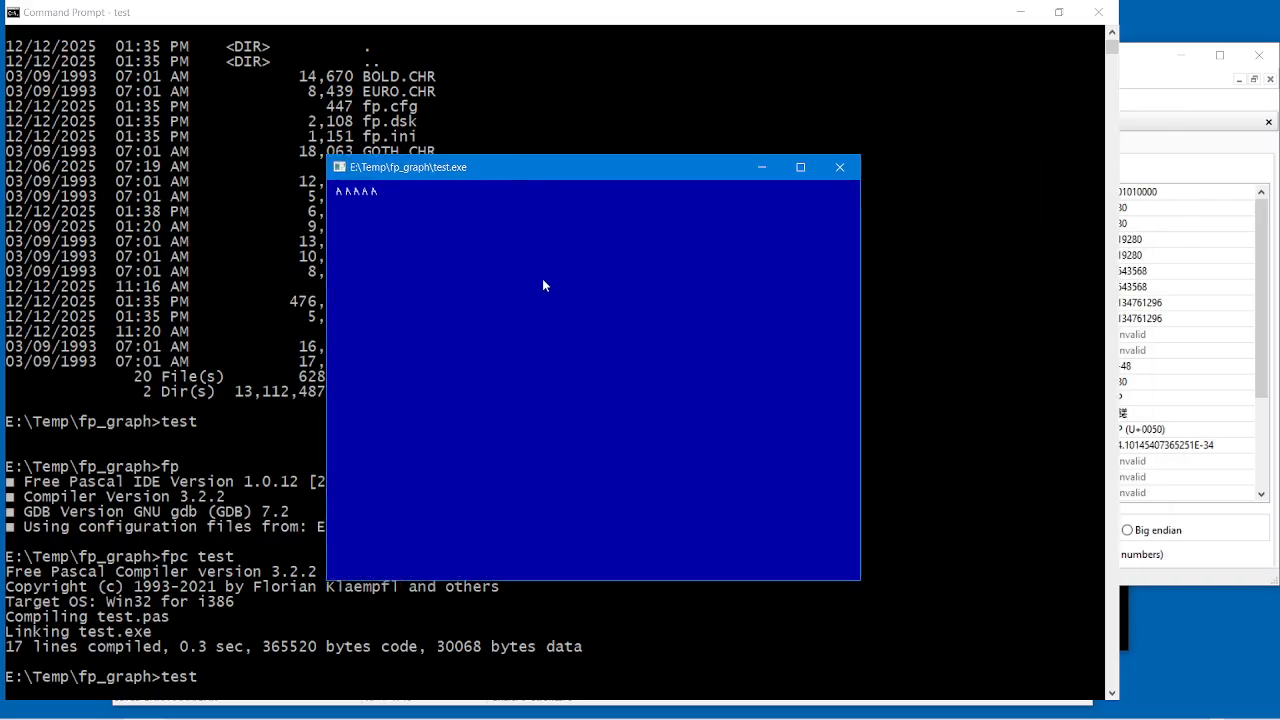
Step: End the test program and reopen the Free Pascal IDE with the command fp
left_click(106, 507)
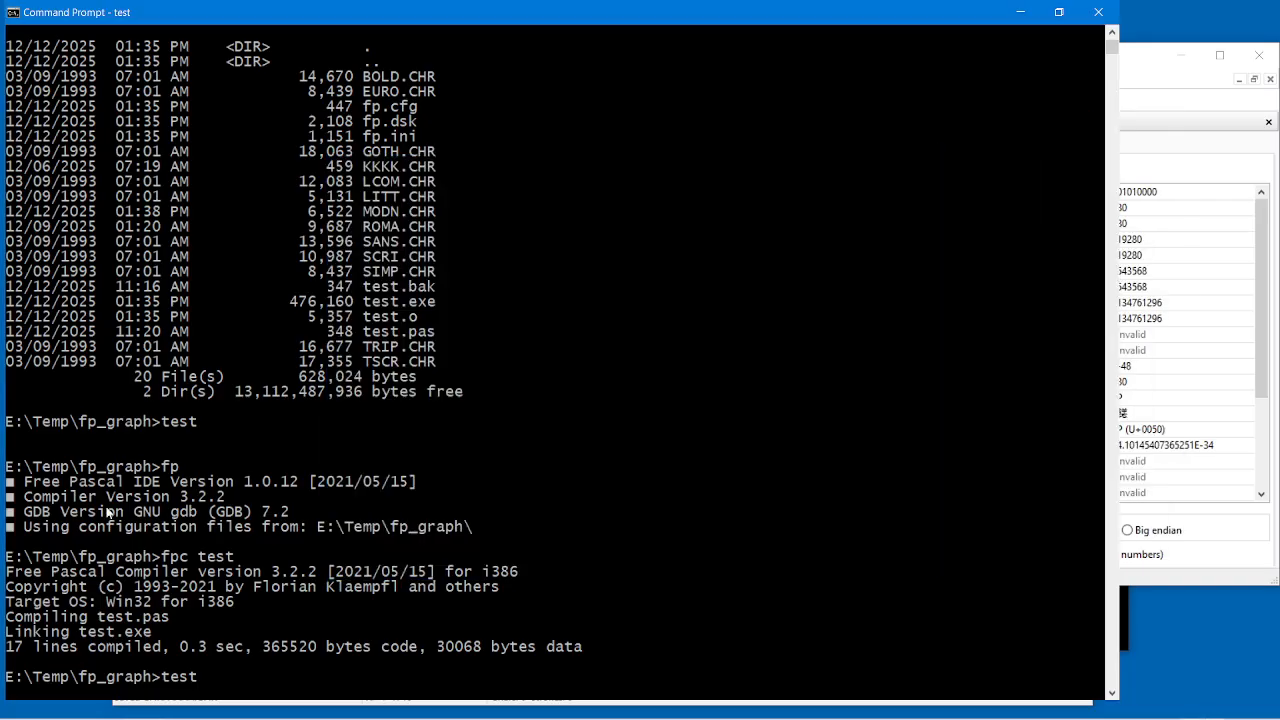
key("Return")
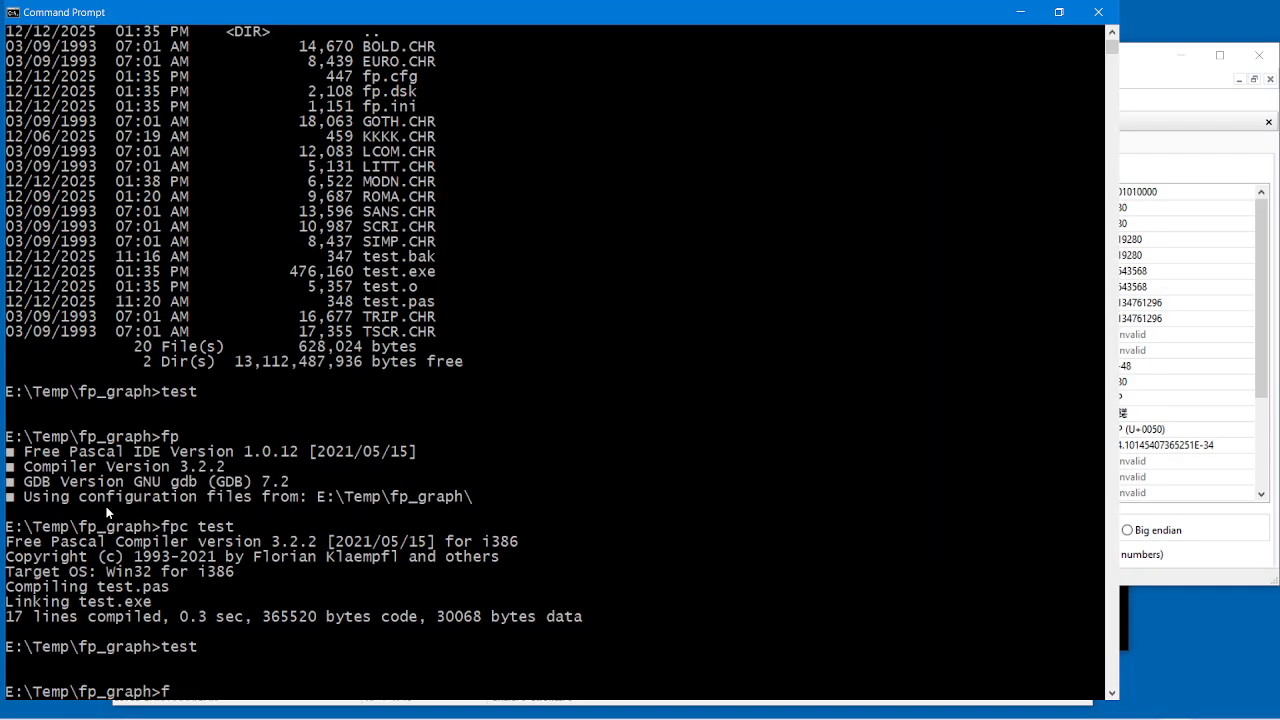
type("fp")
key("Return")
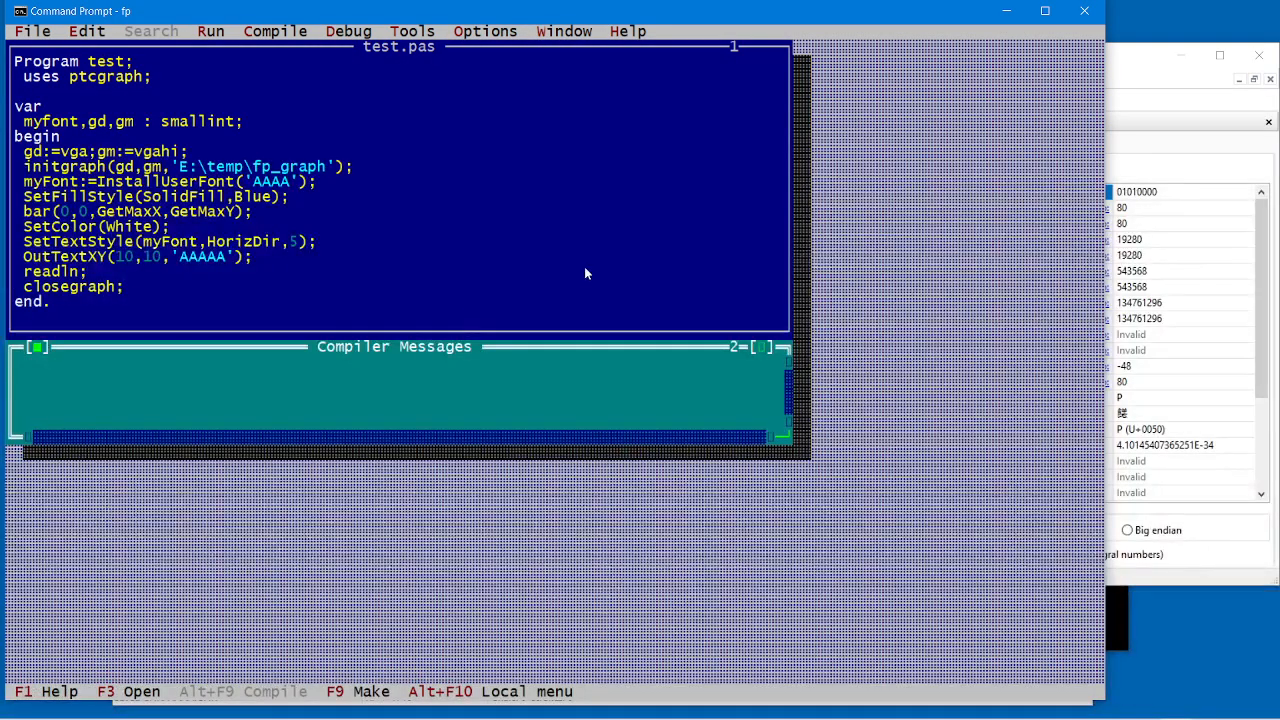
Step: Set the character size in the SetTextStyle call to 10, save test.pas and exit the IDE
left_click(300, 243)
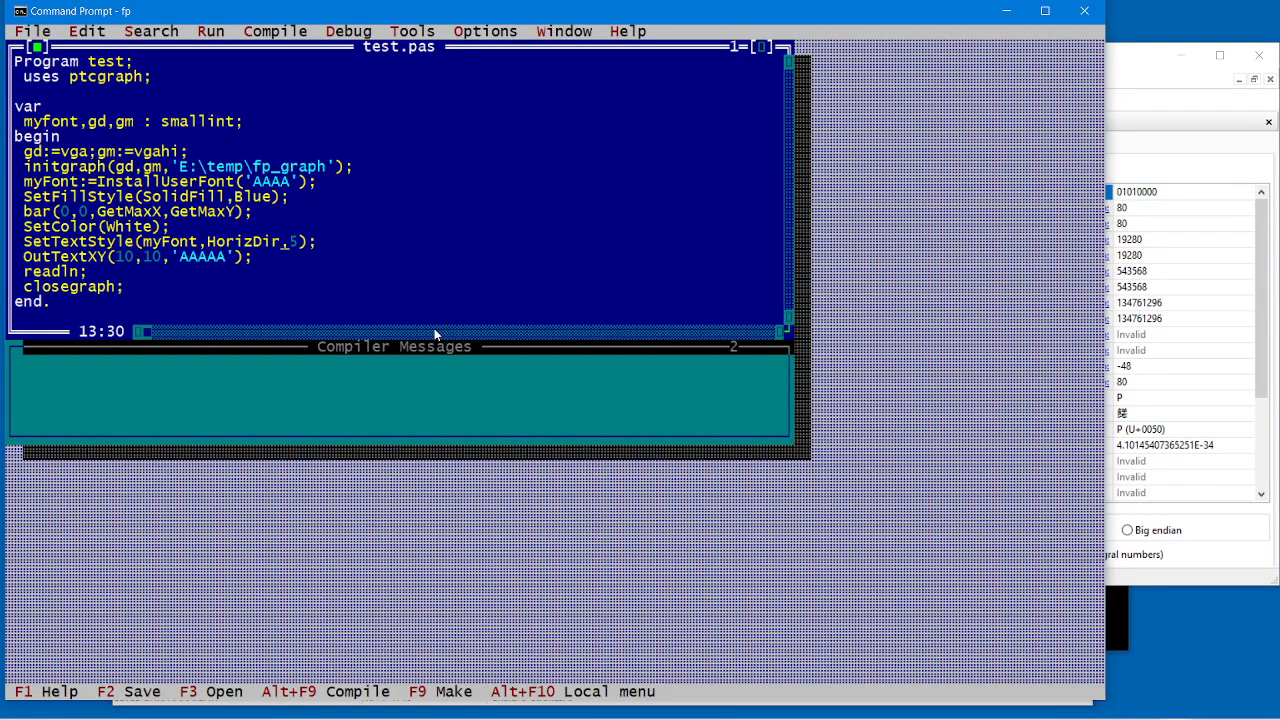
key("Delete")
type("10")
key("alt+f")
key("s")
key("alt+f")
key("x")
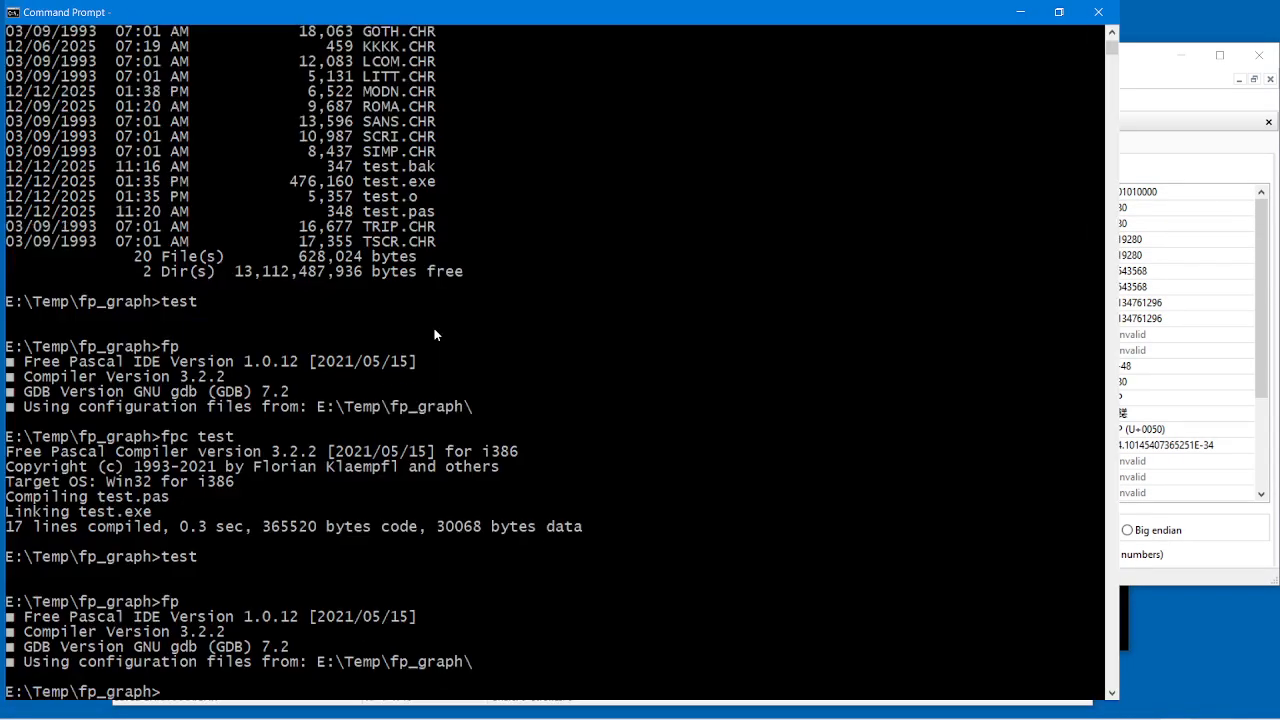
Step: Compile the program with fpc test and run test to view the rendered text
type("fpx test")
key("Return")
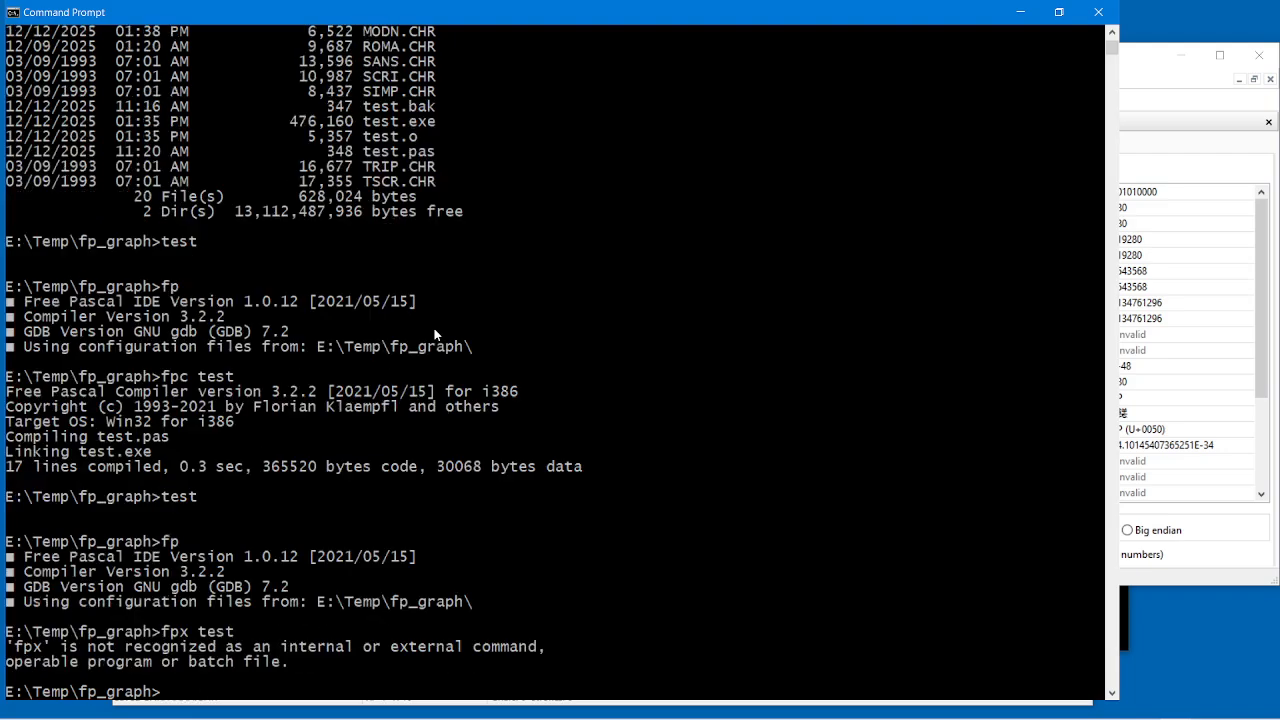
key("Up")
key("Left")
key("Left")
key("Left")
key("Left")
key("Left")
key("BackSpace")
type("c")
key("Return")
type("test")
key("Return")
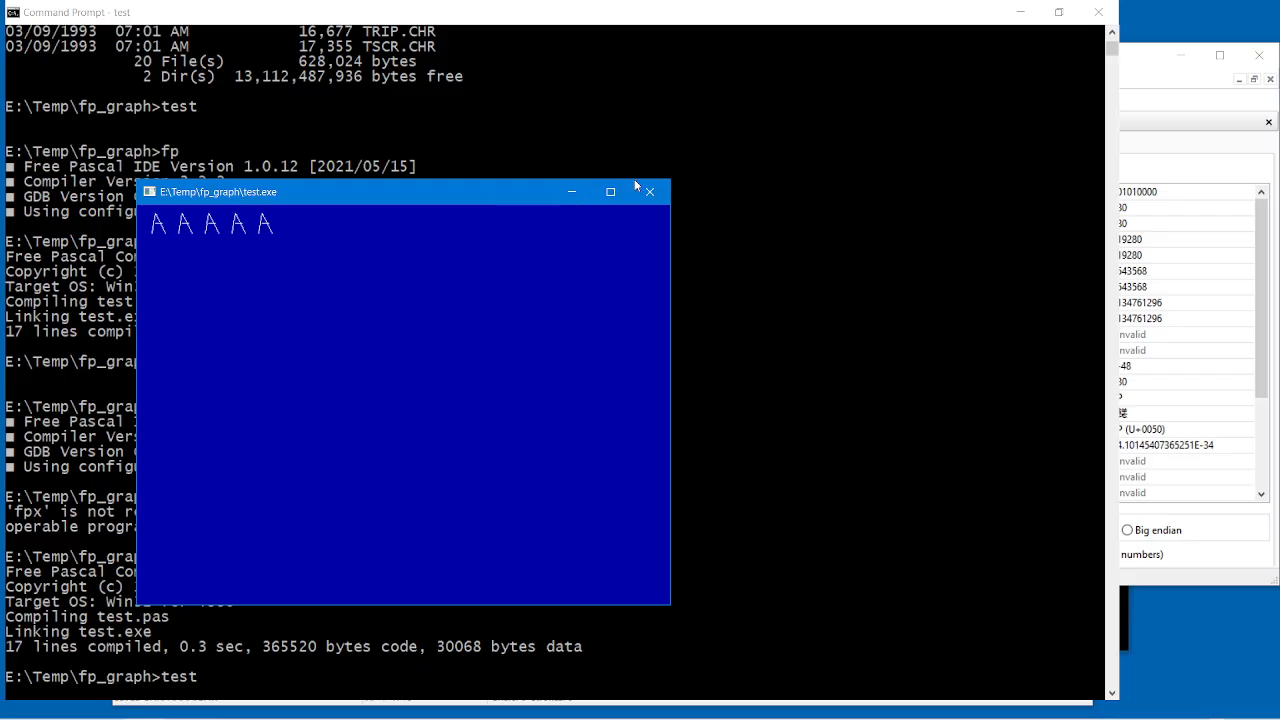
Step: Switch to RetroNick's Vector Font Editor and open ROMAN.FON from the Win CHR and FON Vector Editor folder
left_click(1149, 81)
mouse_move(785, 712)
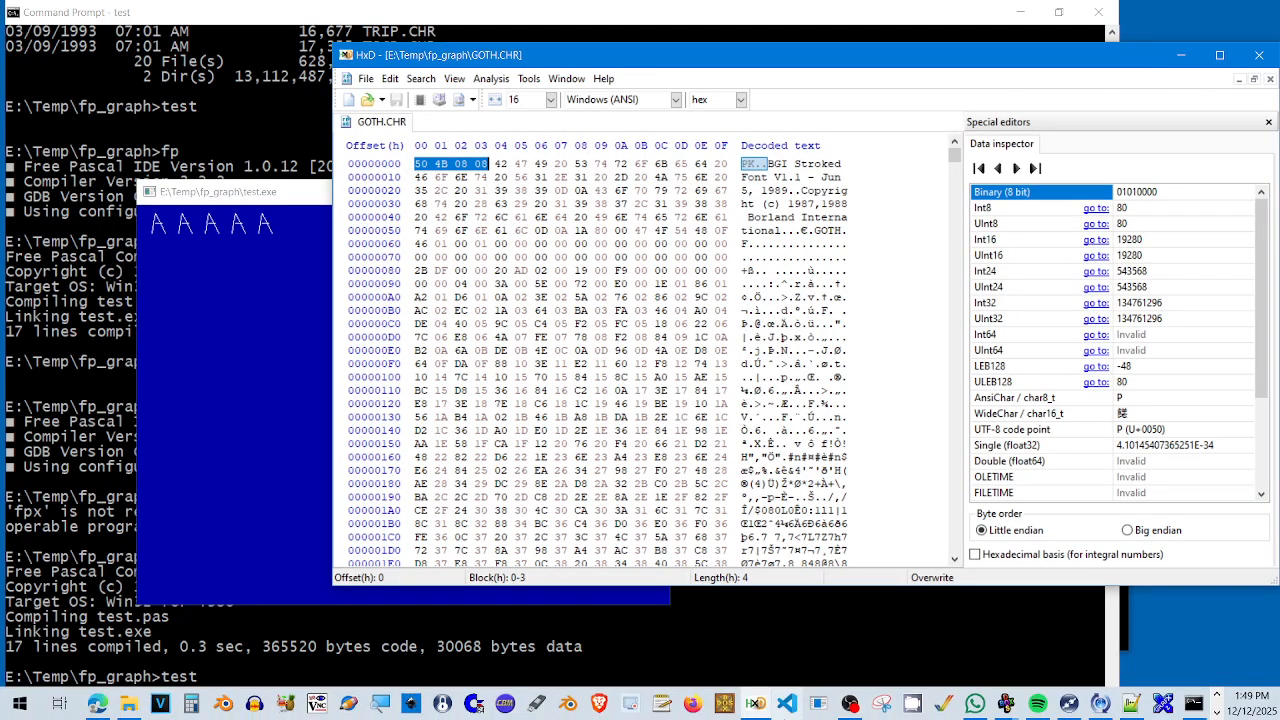
left_click(1217, 711)
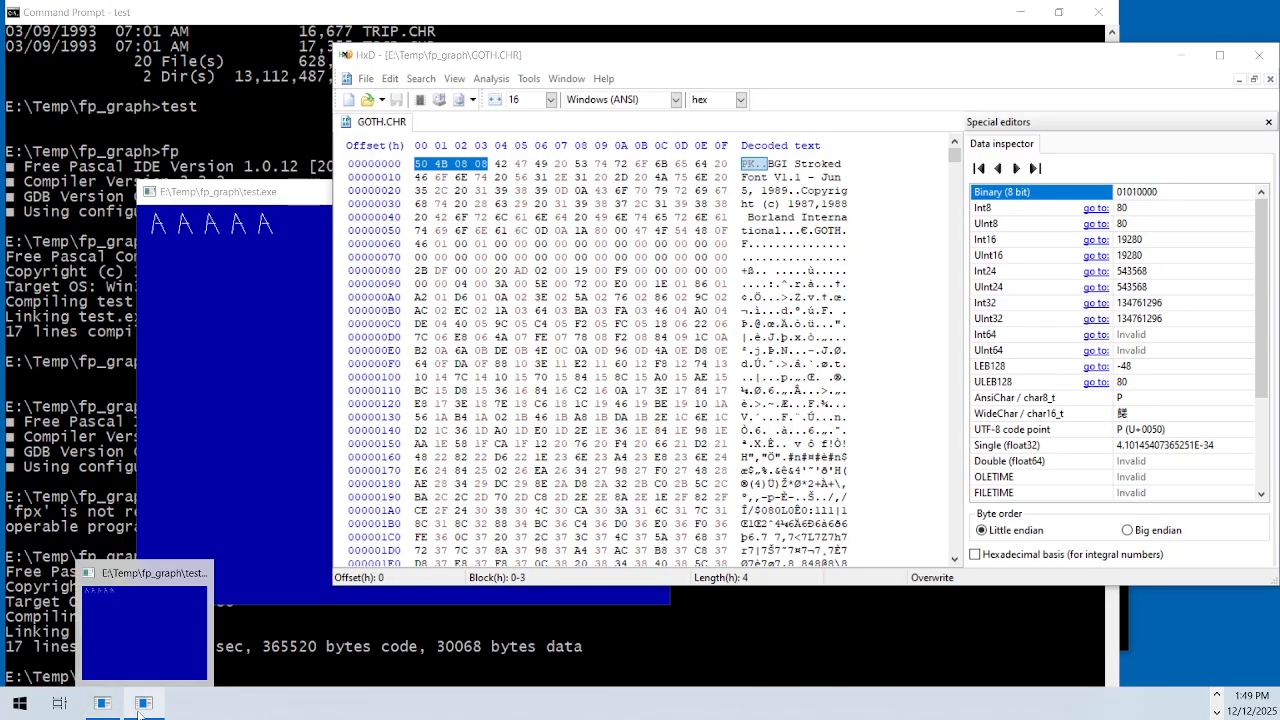
left_click(106, 708)
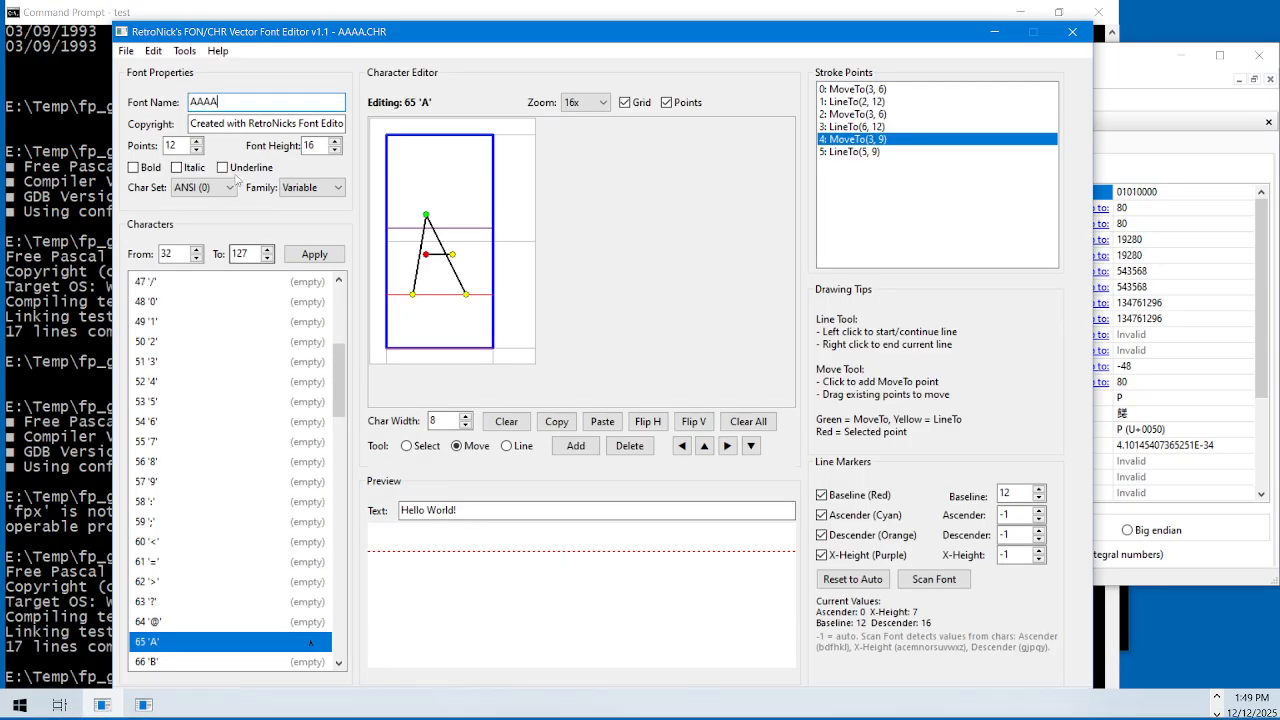
left_click(126, 51)
left_click(145, 88)
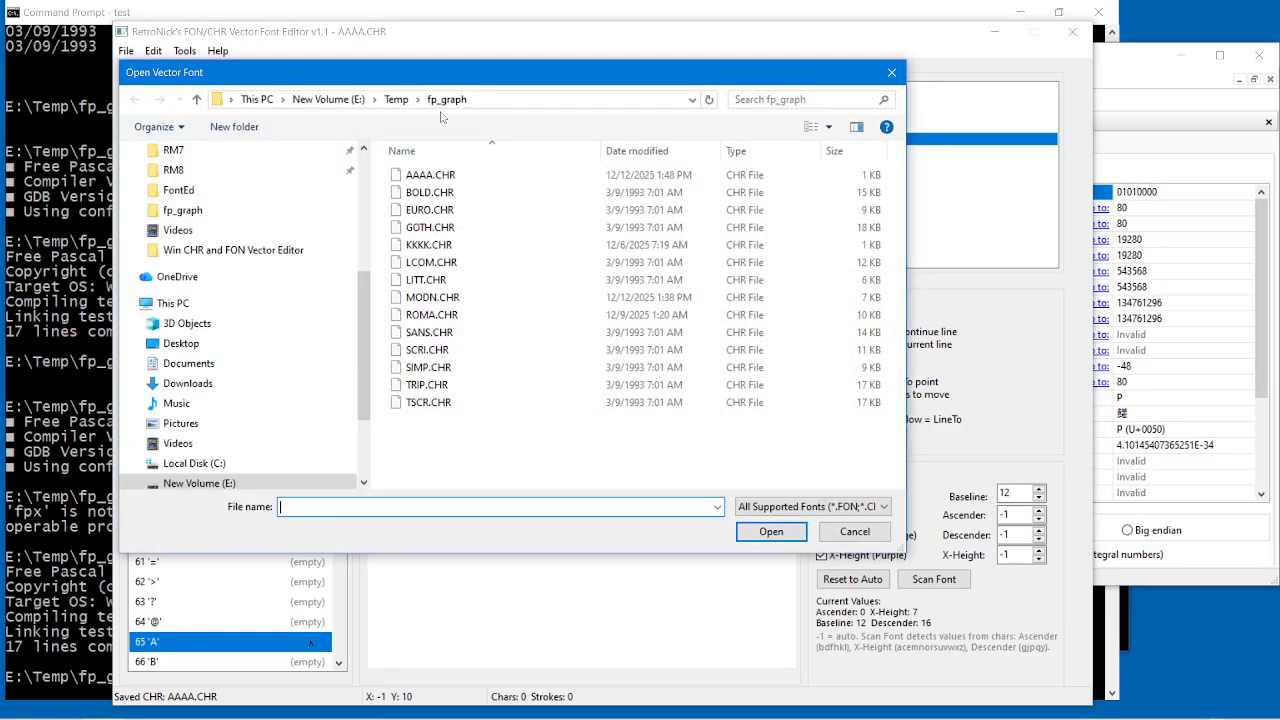
left_click(287, 252)
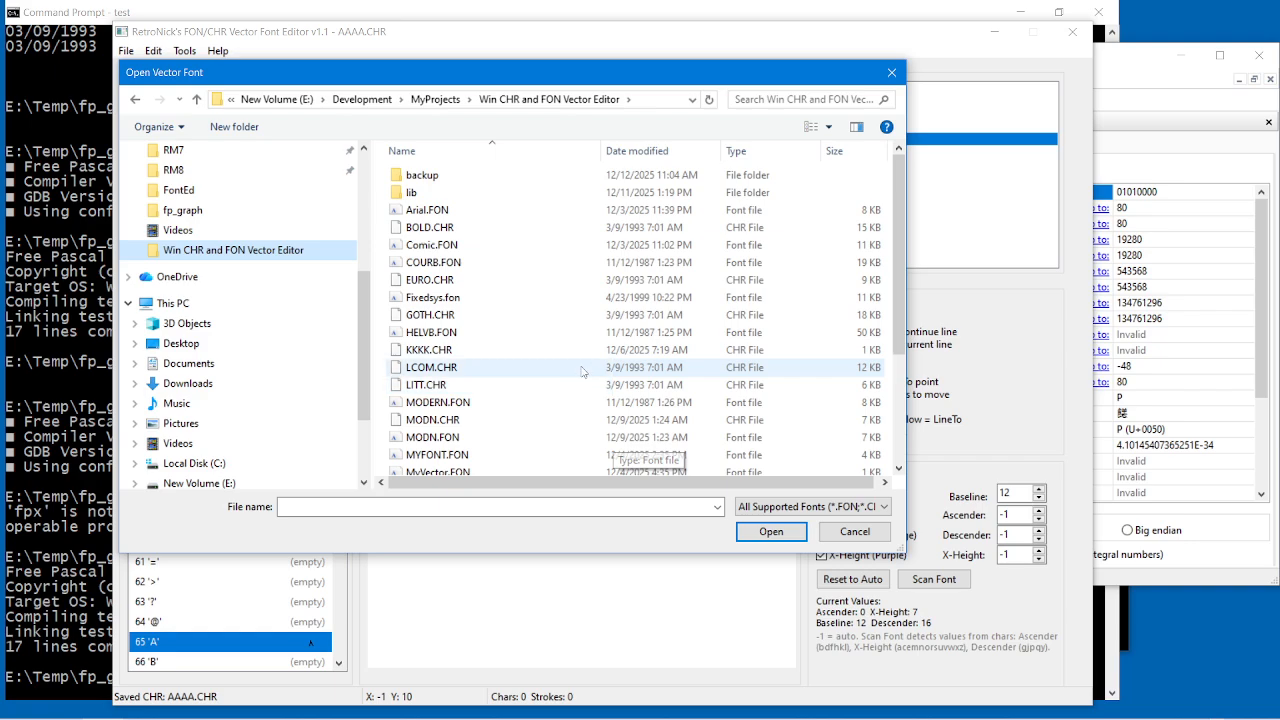
scroll(510, 310, "down", 2)
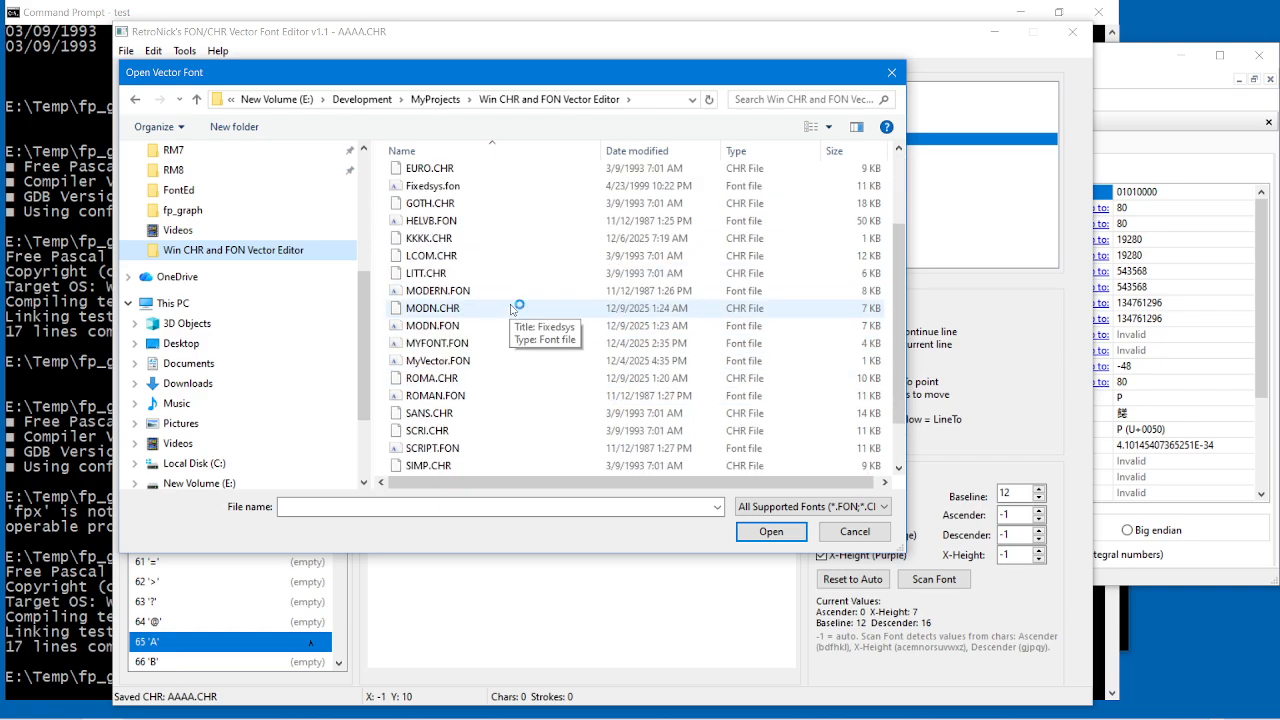
left_click(440, 403)
left_click(760, 533)
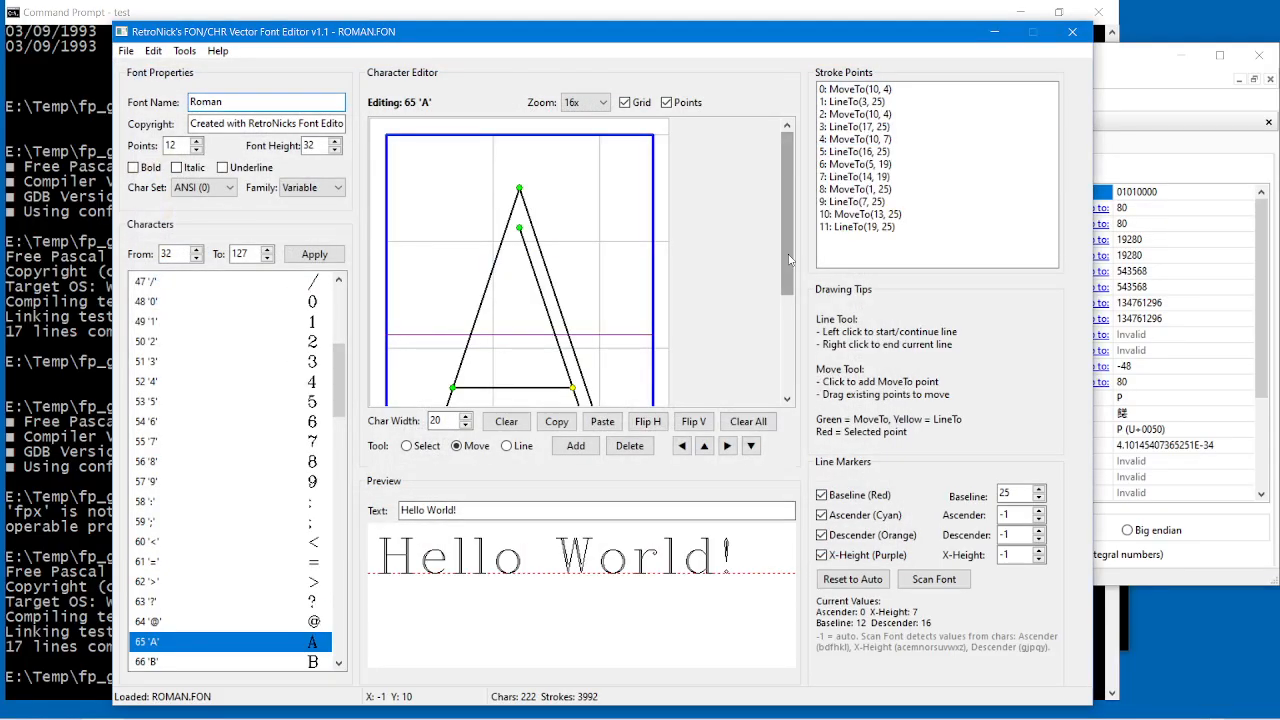
Step: Set the Character Editor zoom to 10x and examine the font's glyphs, including '3', '7' and 'H'
left_click_drag(790, 262, 789, 312)
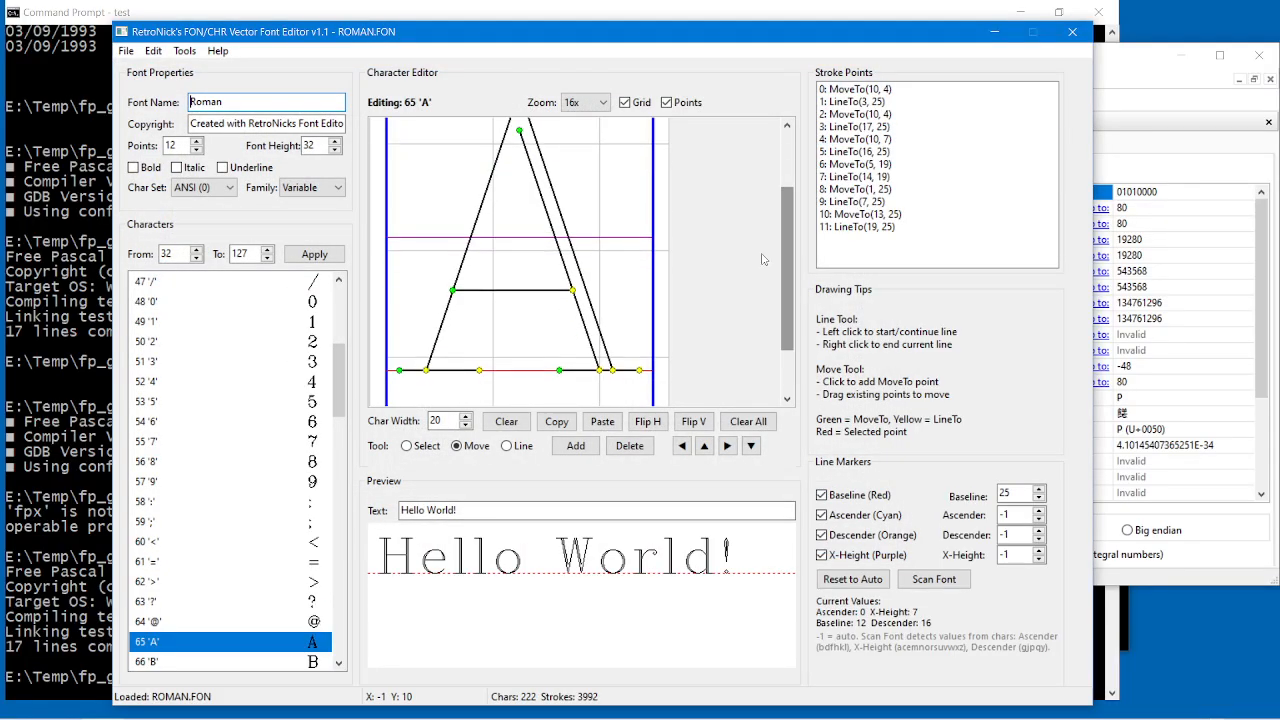
left_click(573, 106)
left_click(576, 157)
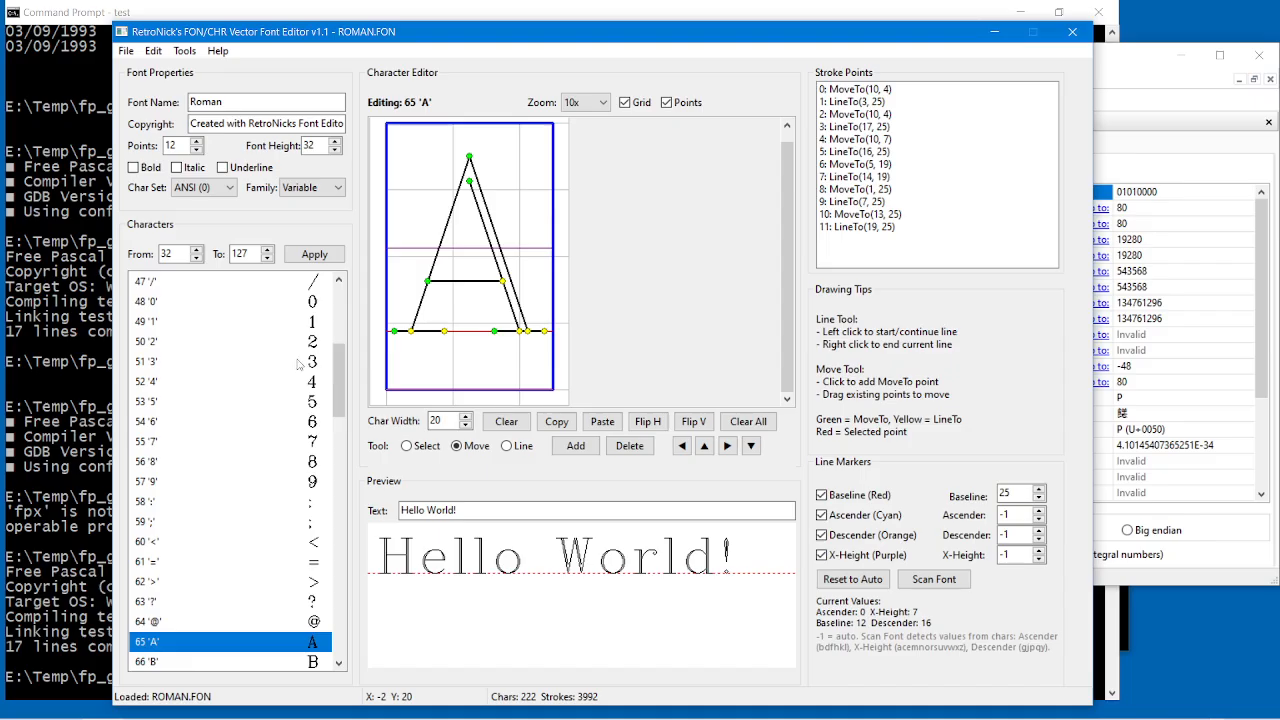
left_click(313, 325)
left_click(313, 362)
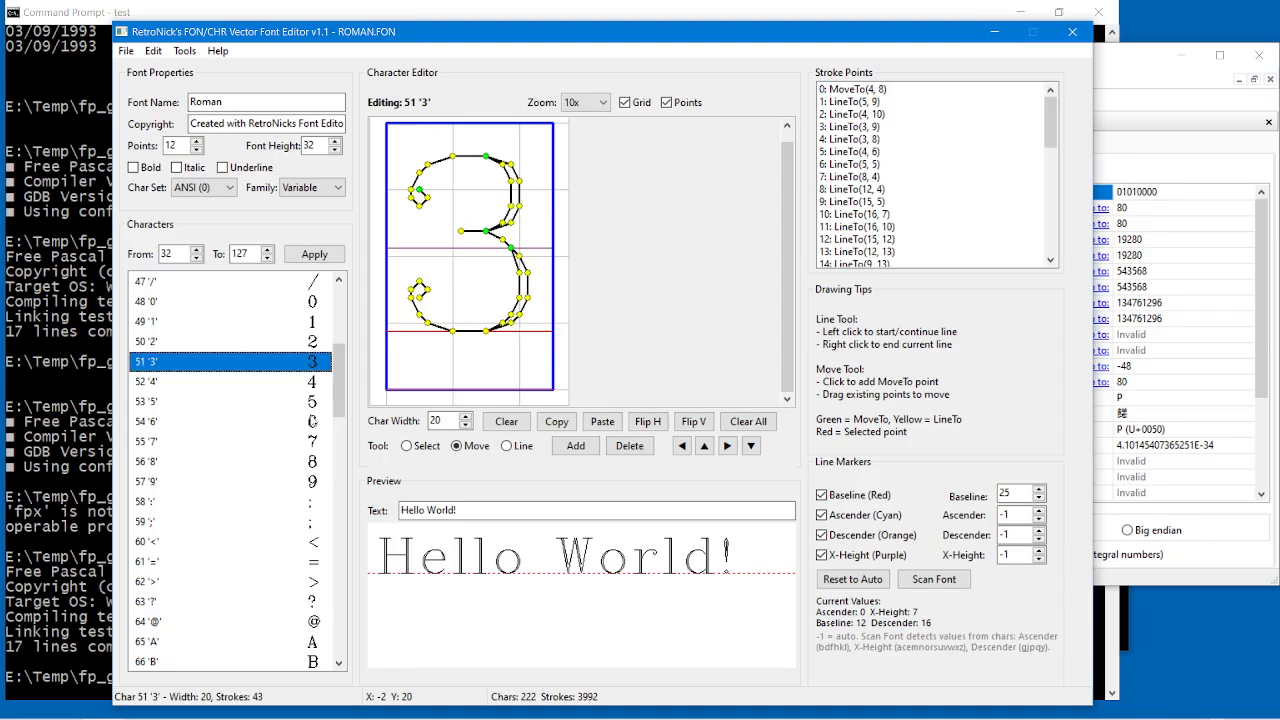
left_click(311, 421)
left_click(312, 441)
scroll(311, 515, "down", 5)
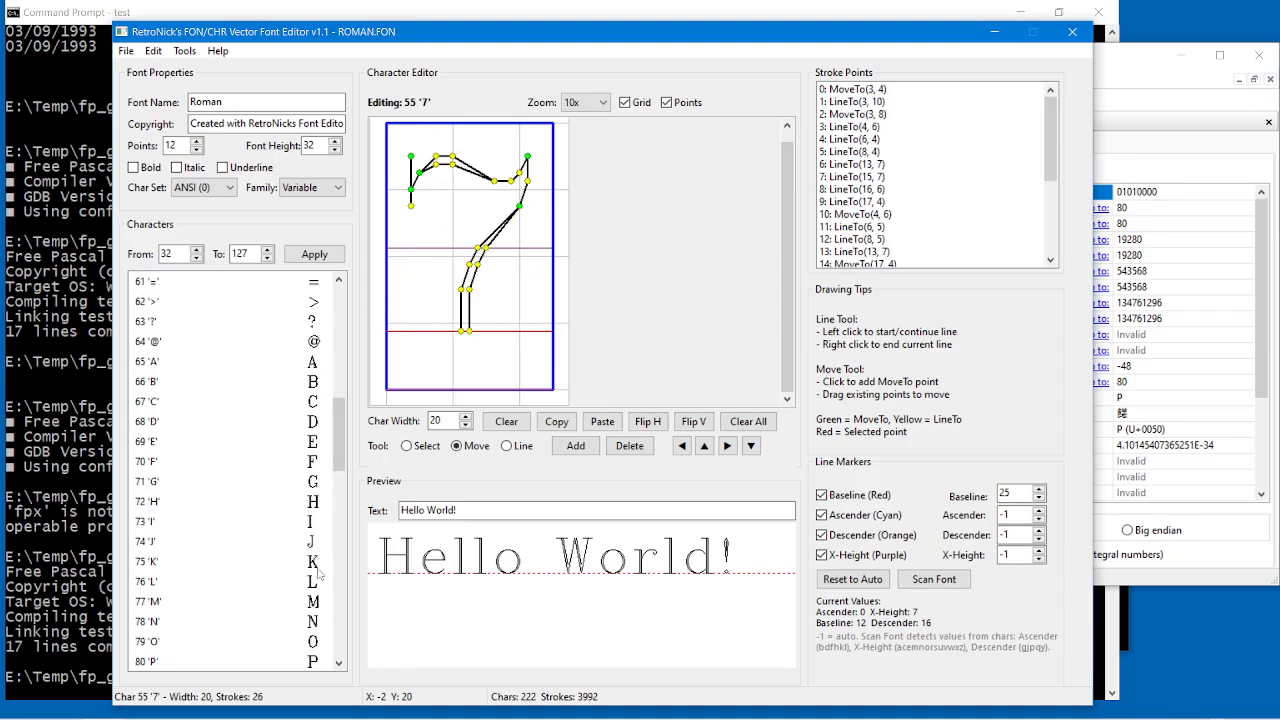
left_click(311, 488)
left_click(312, 503)
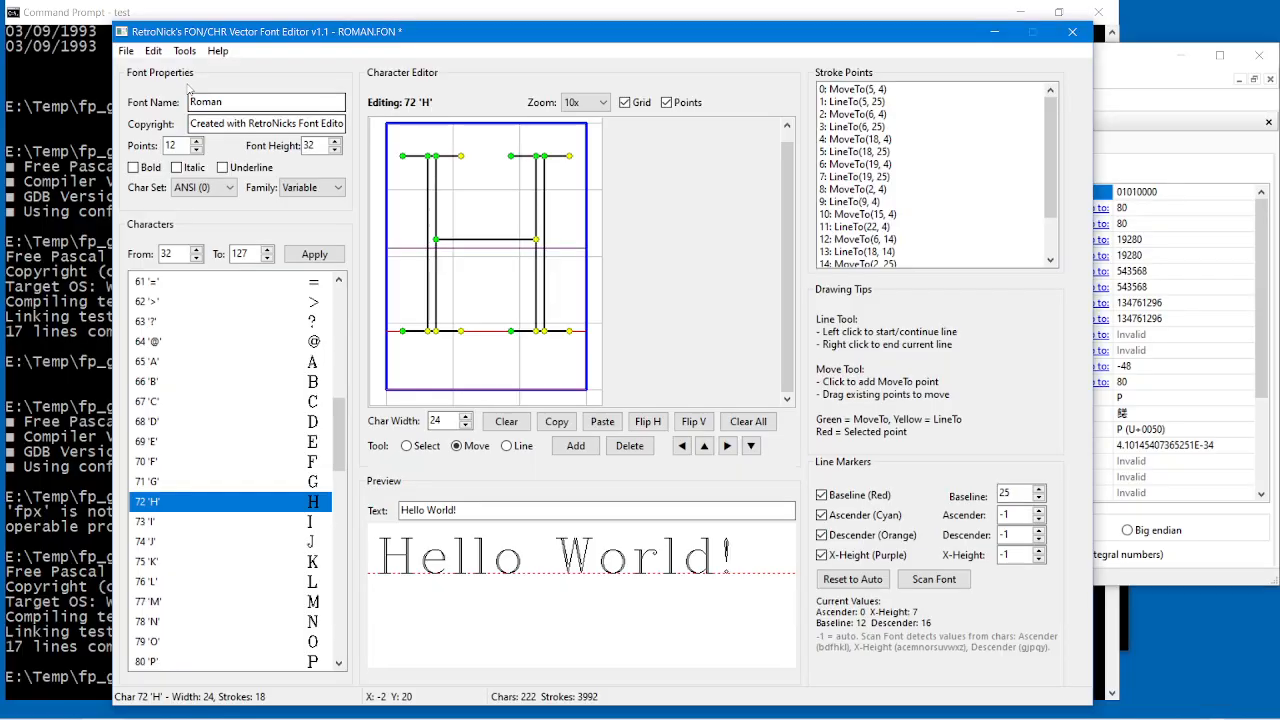
left_click(126, 50)
left_click(140, 107)
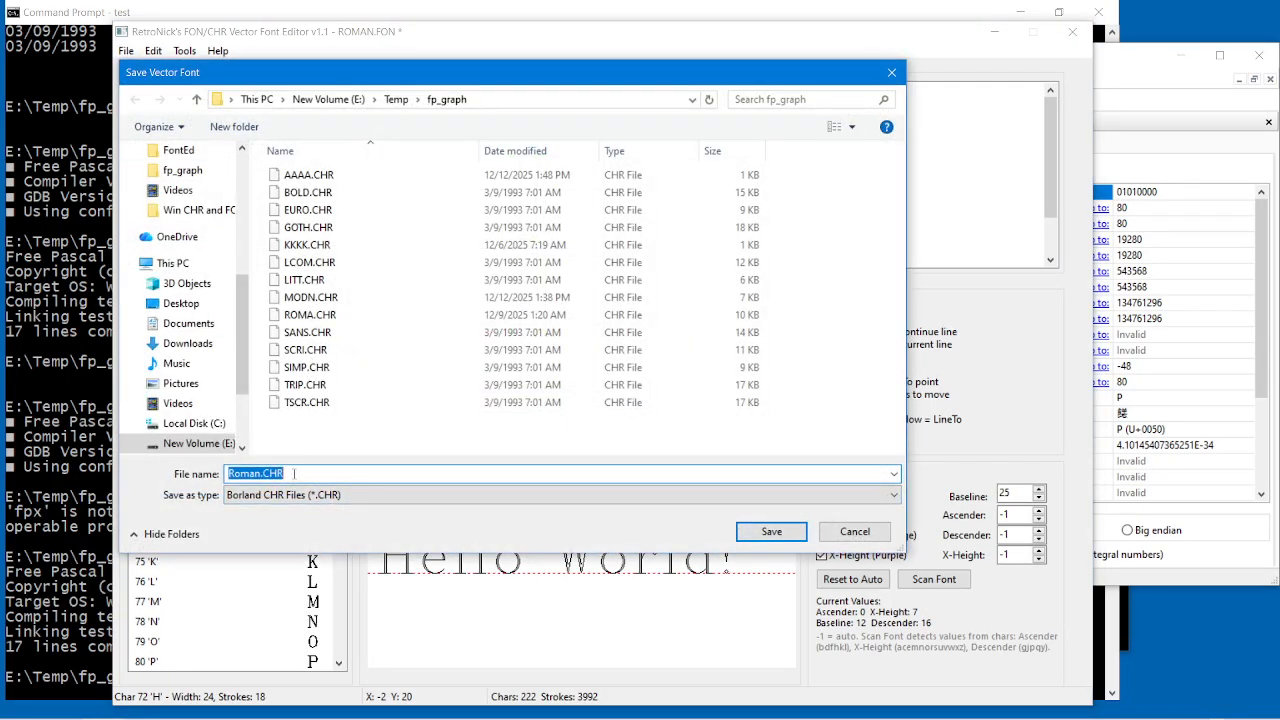
left_click(856, 541)
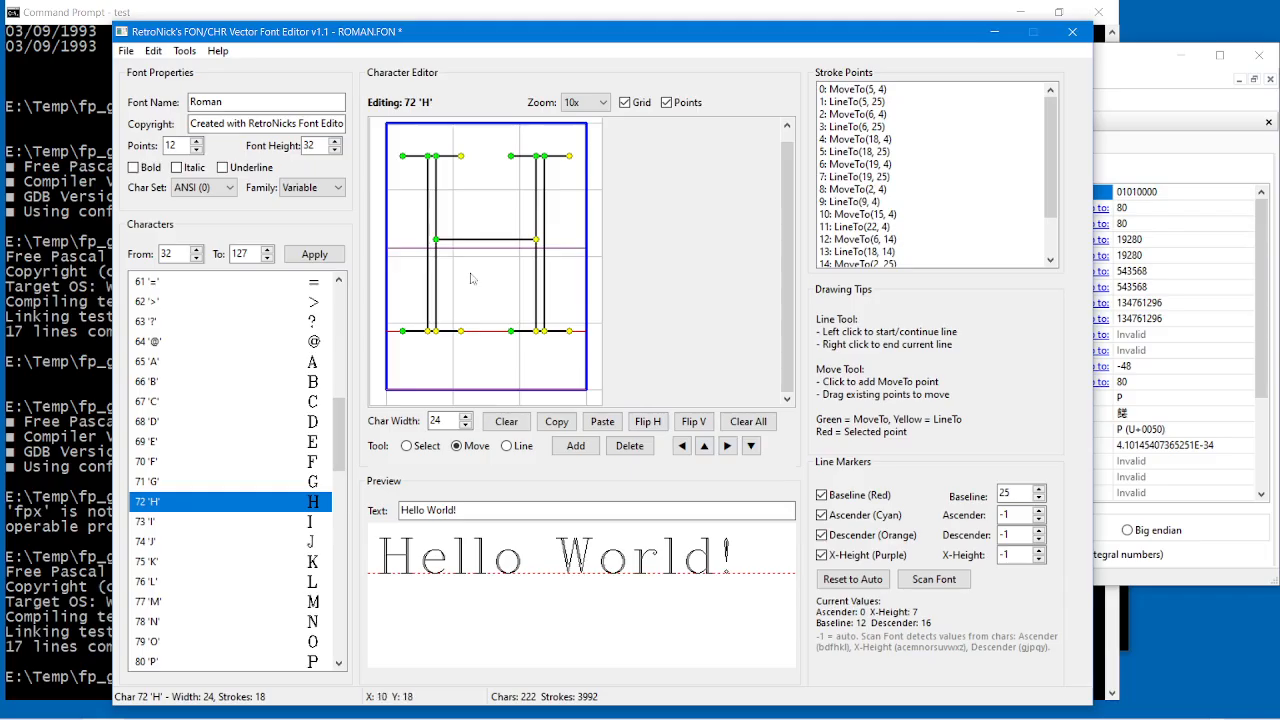
Step: Set the font name to ROMA and save it in fp_graph as the Borland CHR file ROMA.CHR, replacing the existing file
left_click(239, 106)
double_click(239, 106)
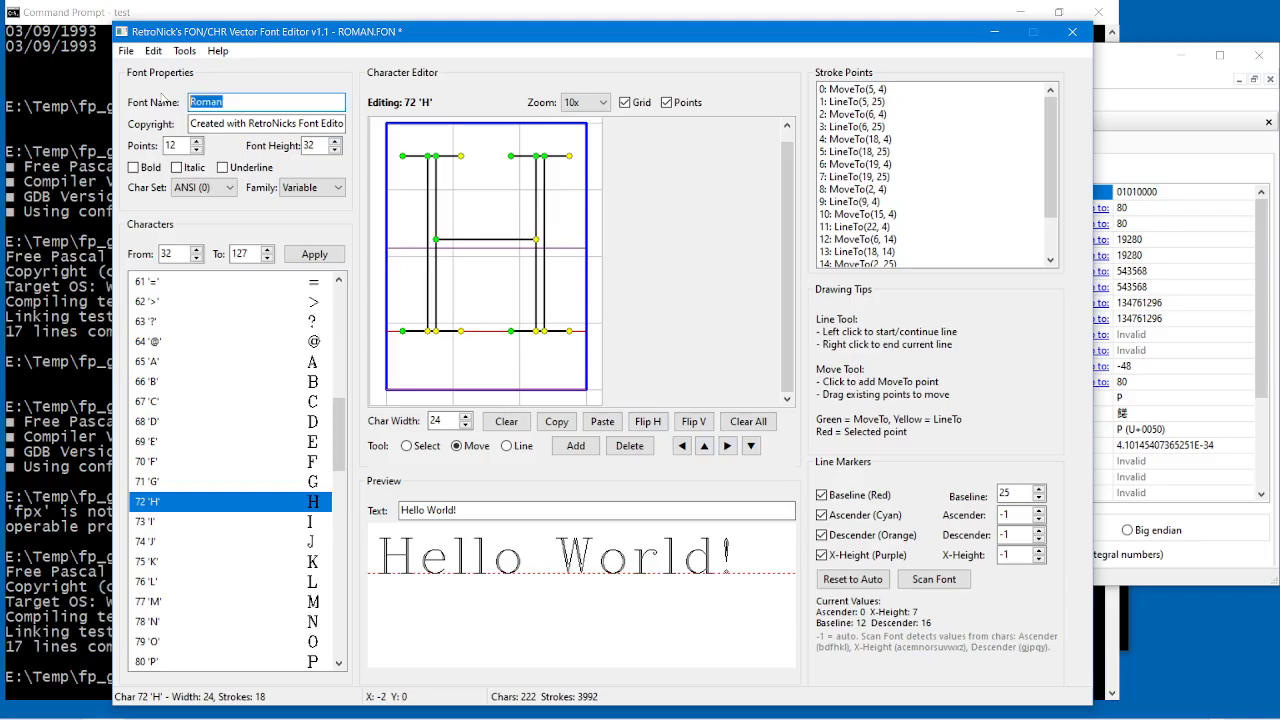
type("ROMA")
left_click(126, 50)
left_click(147, 107)
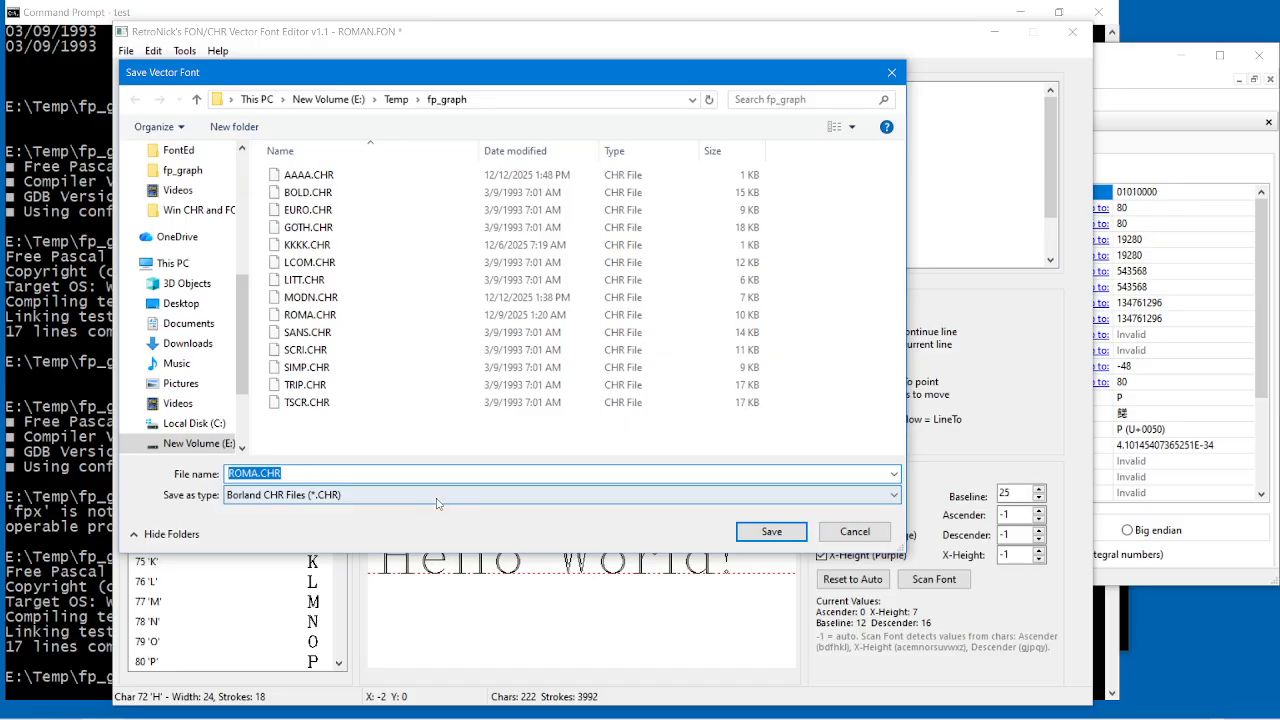
left_click(767, 541)
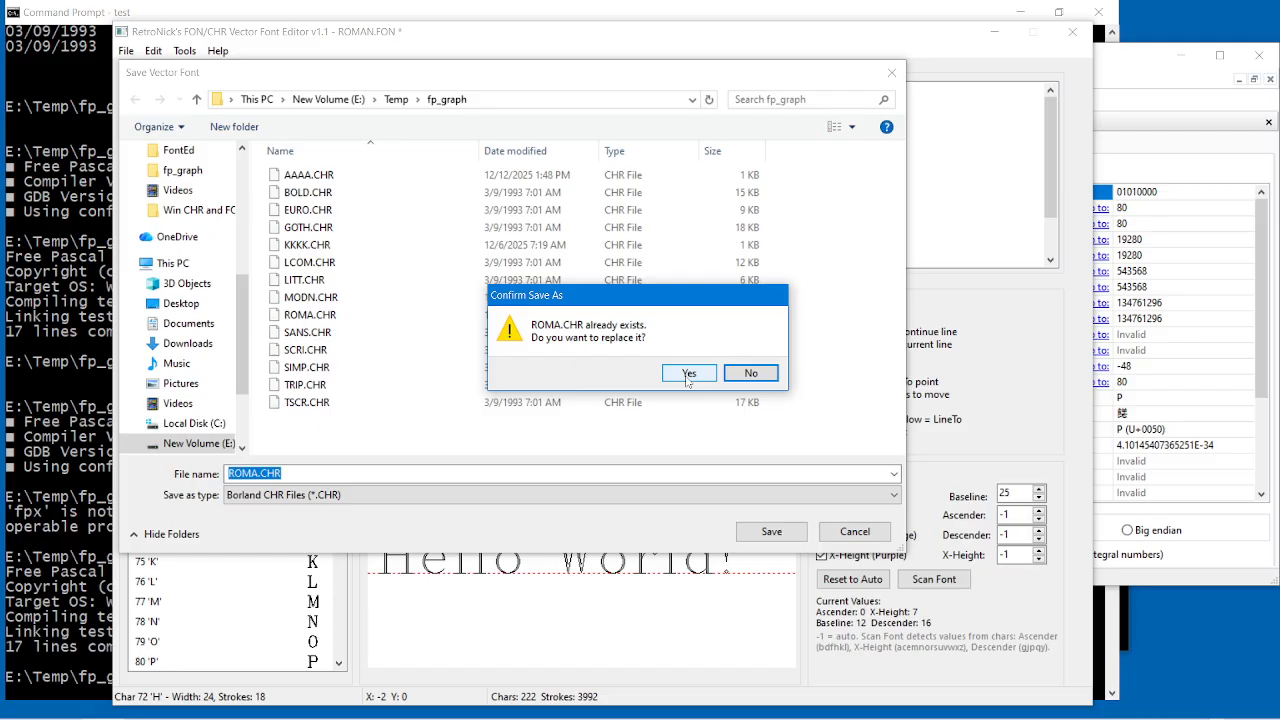
left_click(688, 374)
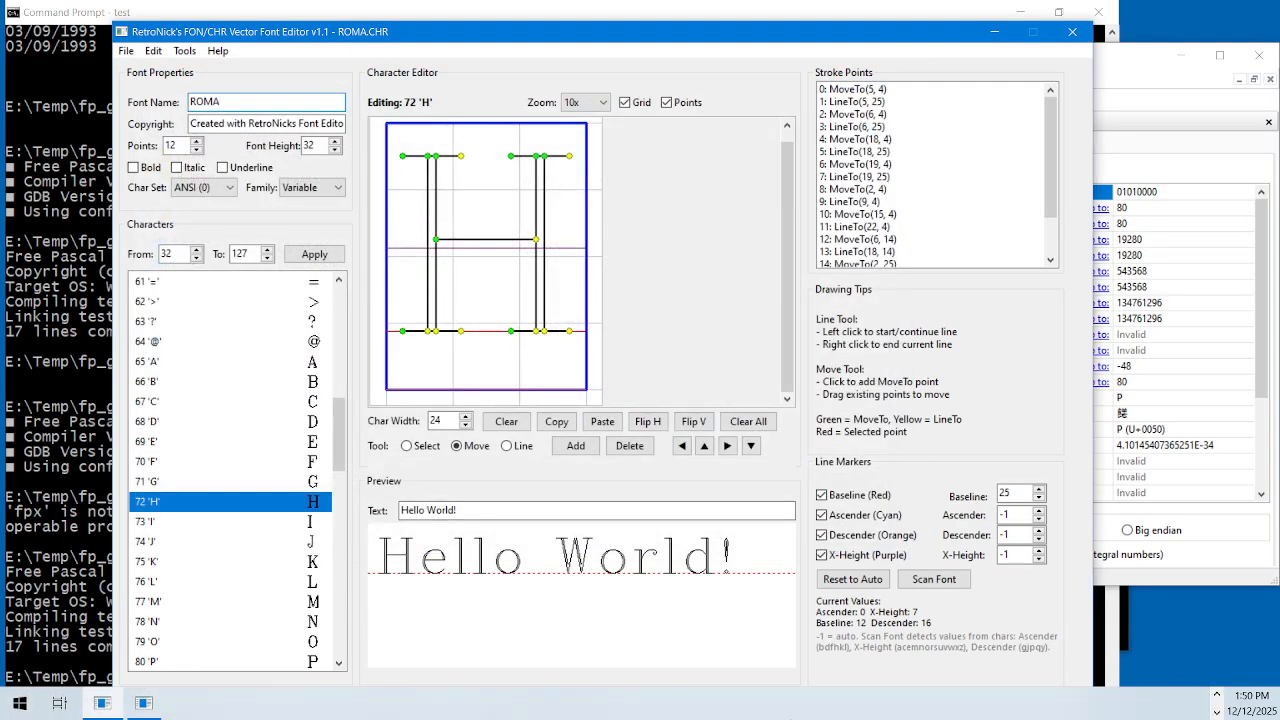
Step: Switch to the Command Prompt and end the running test program
left_click(1217, 695)
mouse_move(1003, 705)
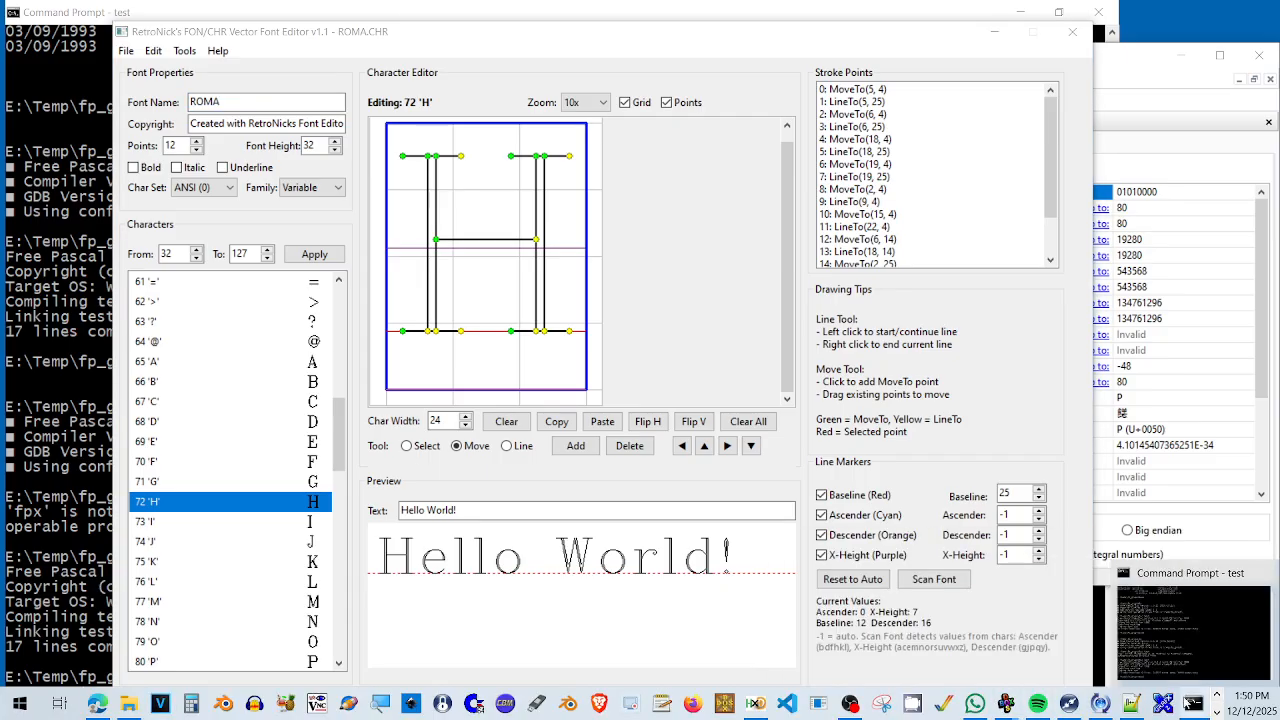
left_click(1192, 704)
left_click(733, 544)
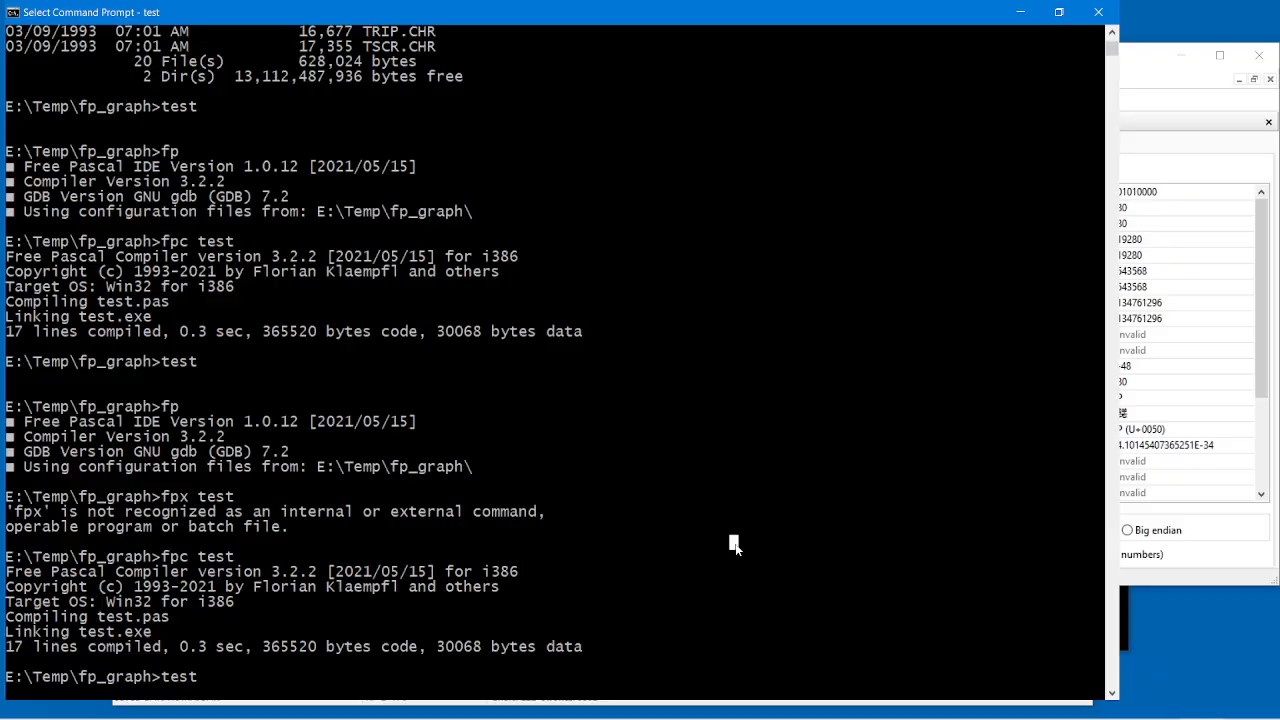
key("Return")
key("Return")
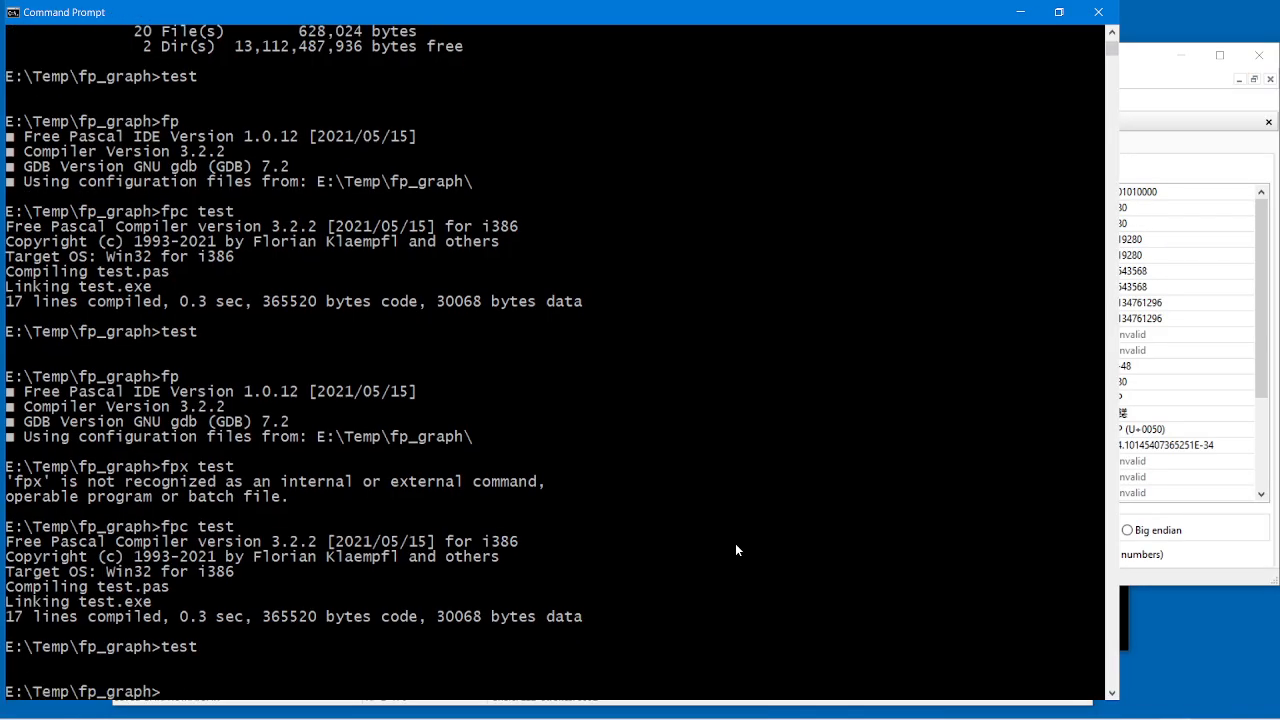
Step: Run test again from the command prompt and end it
type("test")
key("Return")
left_click(622, 481)
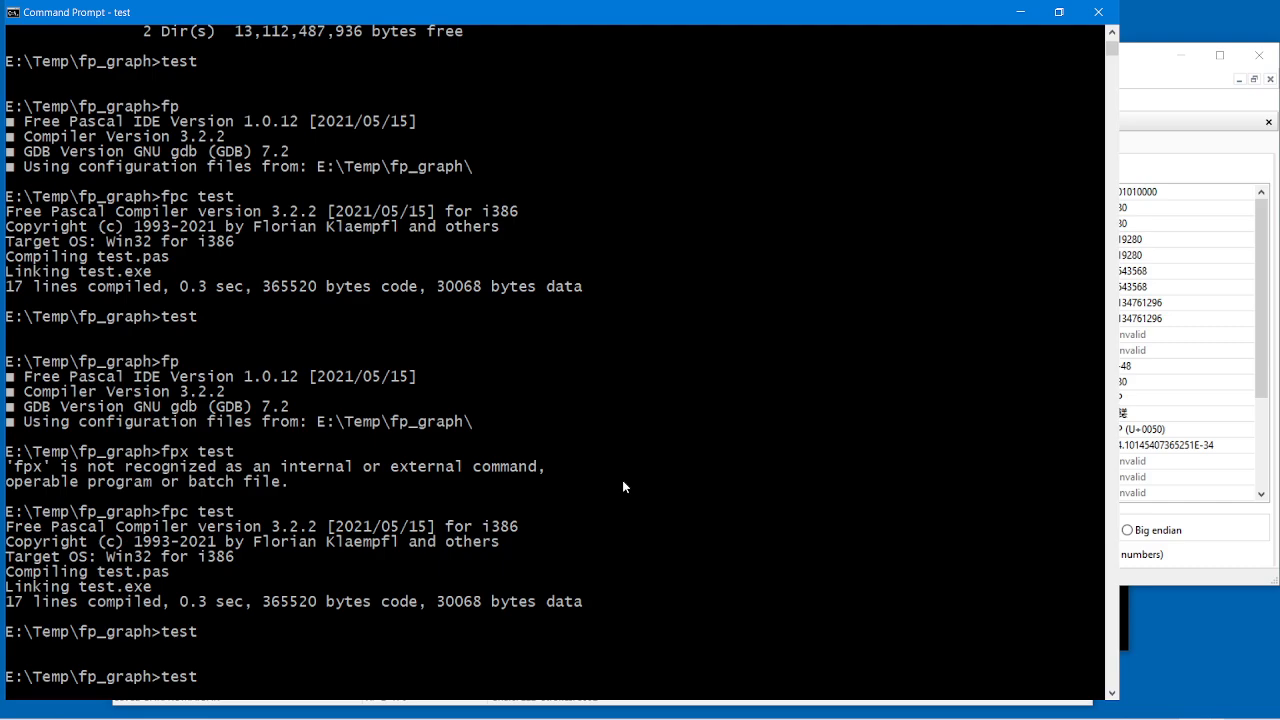
left_click(622, 481)
key("Return")
key("Return")
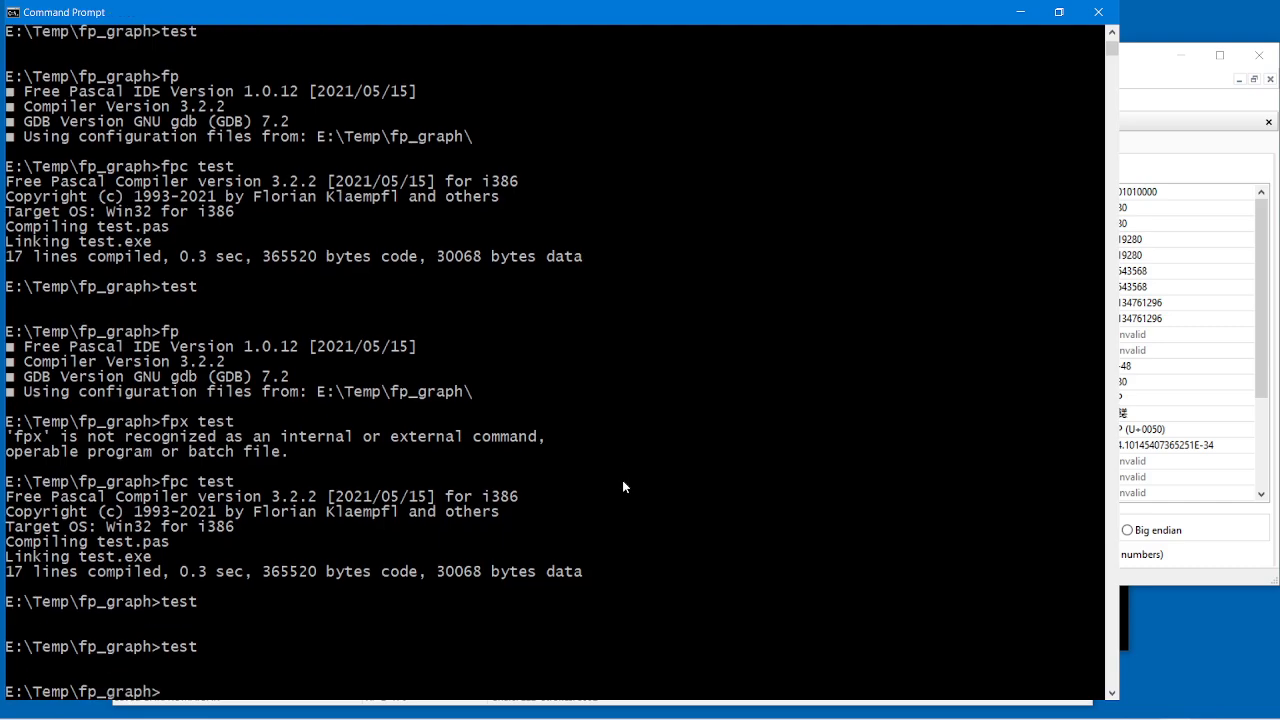
Step: Reopen the Free Pascal IDE with fp and change the font name in the InstallUserFont call to 'ROMA'
type("fp")
key("Return")
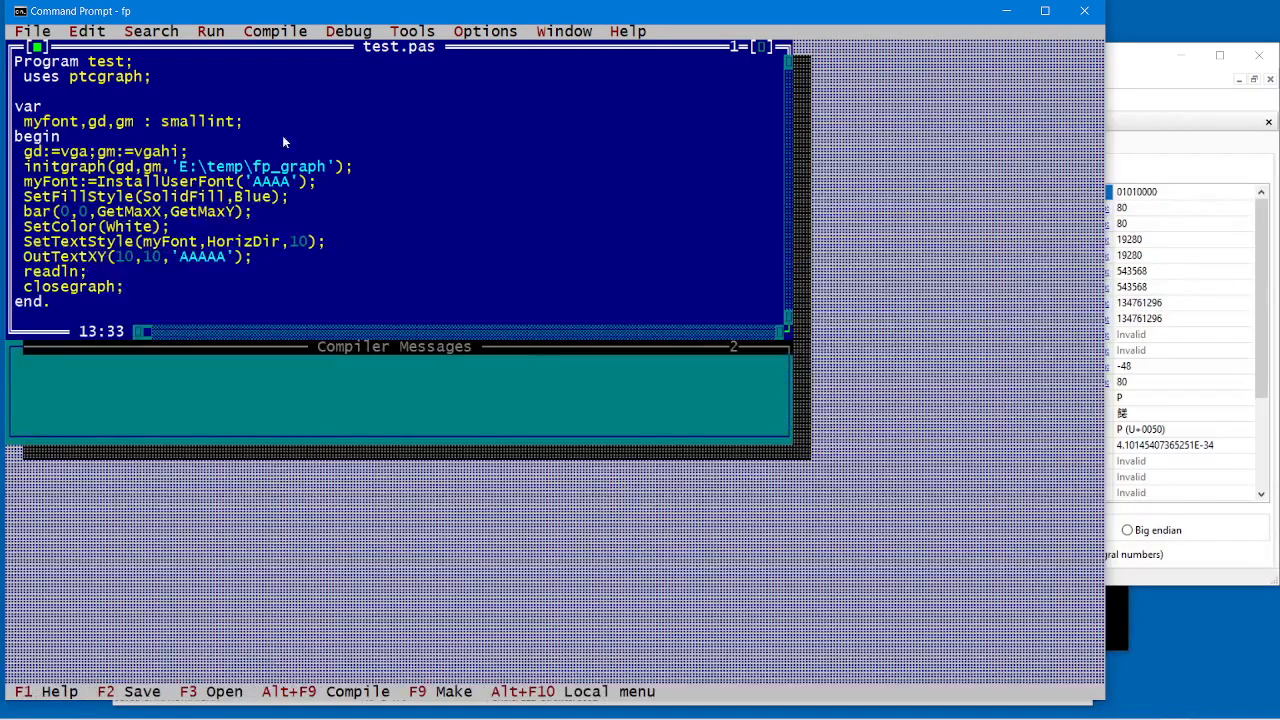
left_click(287, 173)
key("Down")
key("Down")
key("Up")
key("Right")
key("BackSpace")
key("BackSpace")
key("BackSpace")
key("BackSpace")
type("ROMA")
Step: Replace the OutTextXY string with a first name in capitals followed by '123 Abc', save test.pas and exit the IDE
key("Down")
key("Down")
key("Down")
key("Left")
key("Left")
key("Left")
key("Left")
key("Left")
key("Left")
key("Left")
key("Left")
key("Down")
key("Down")
key("Right")
key("BackSpace")
key("BackSpace")
key("BackSpace")
key("BackSpace")
key("BackSpace")
type("NICK 1")
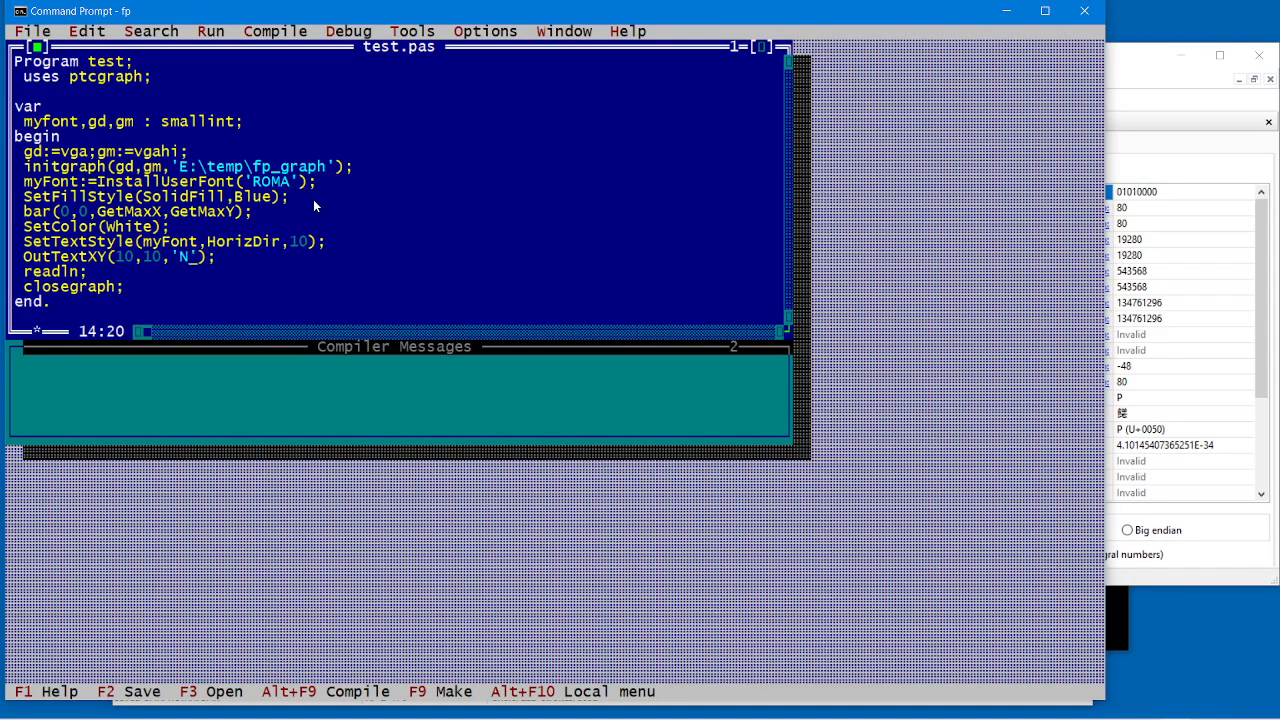
type("23 Abc")
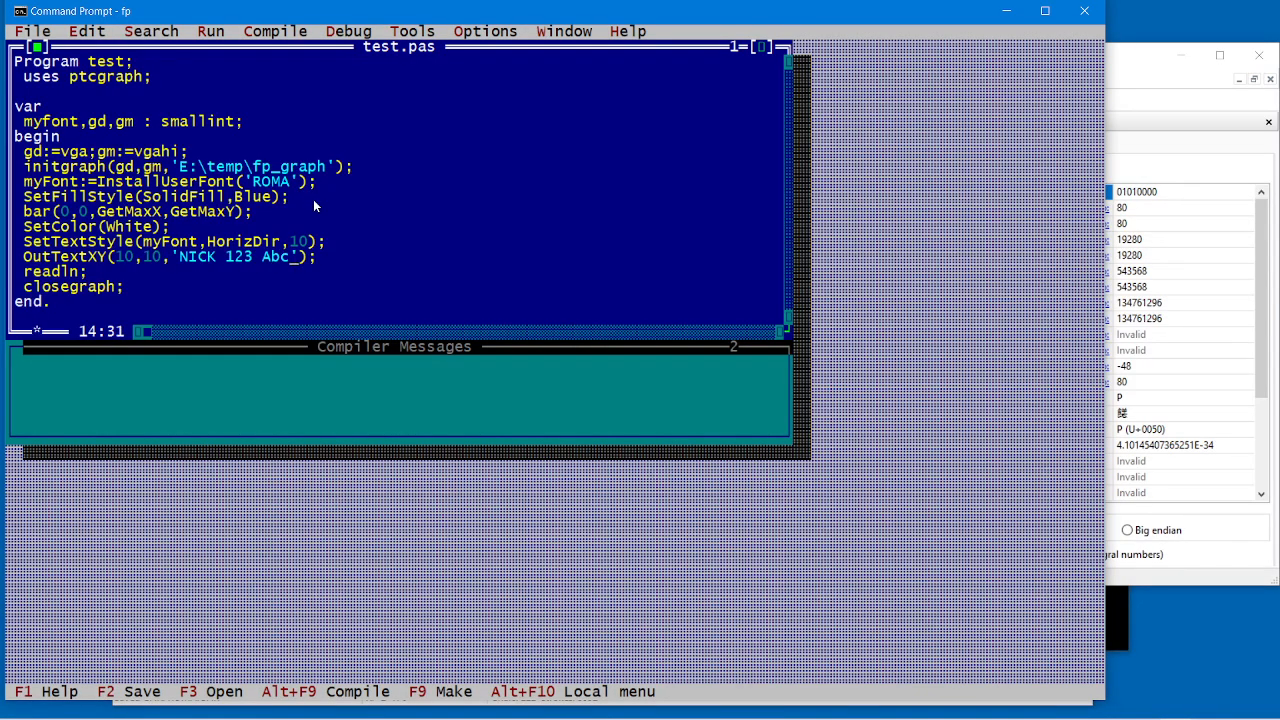
key("alt+f")
key("s")
key("alt+f")
type("x")
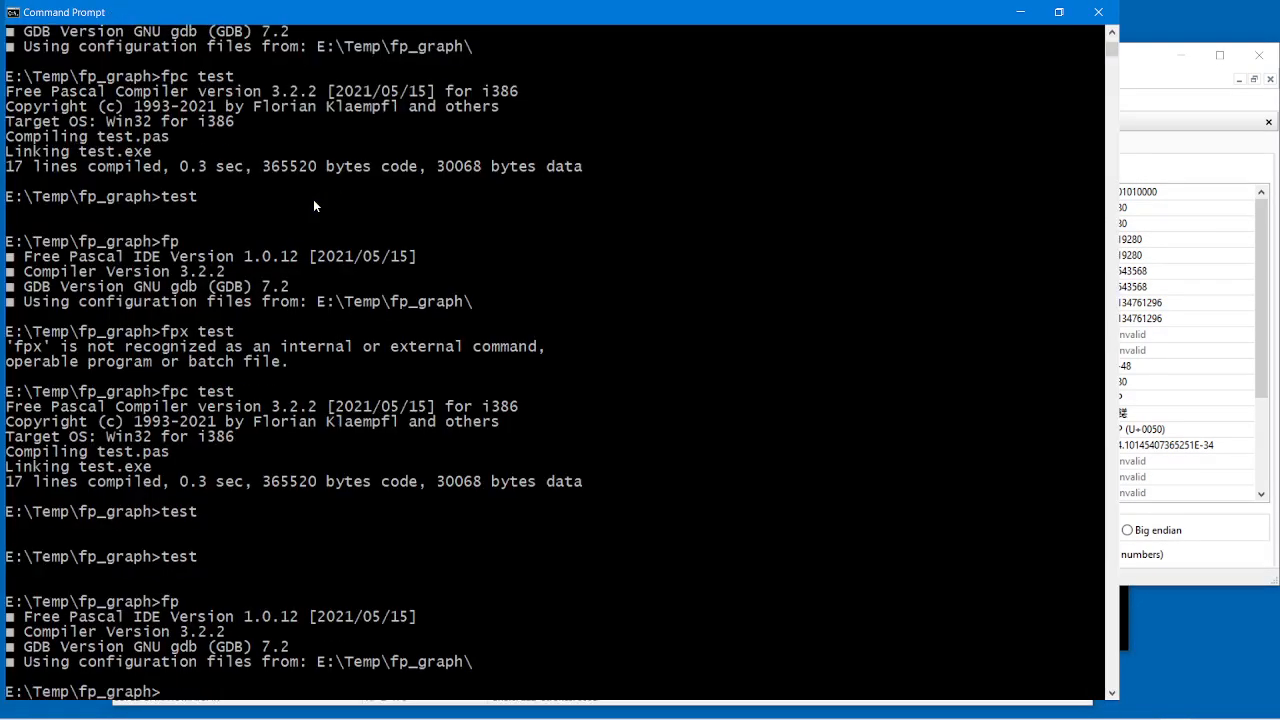
Step: Compile the edited program with fpc test and run test to view the text in the ROMA font
type("fpc test")
key("Return")
type("test")
key("Return")
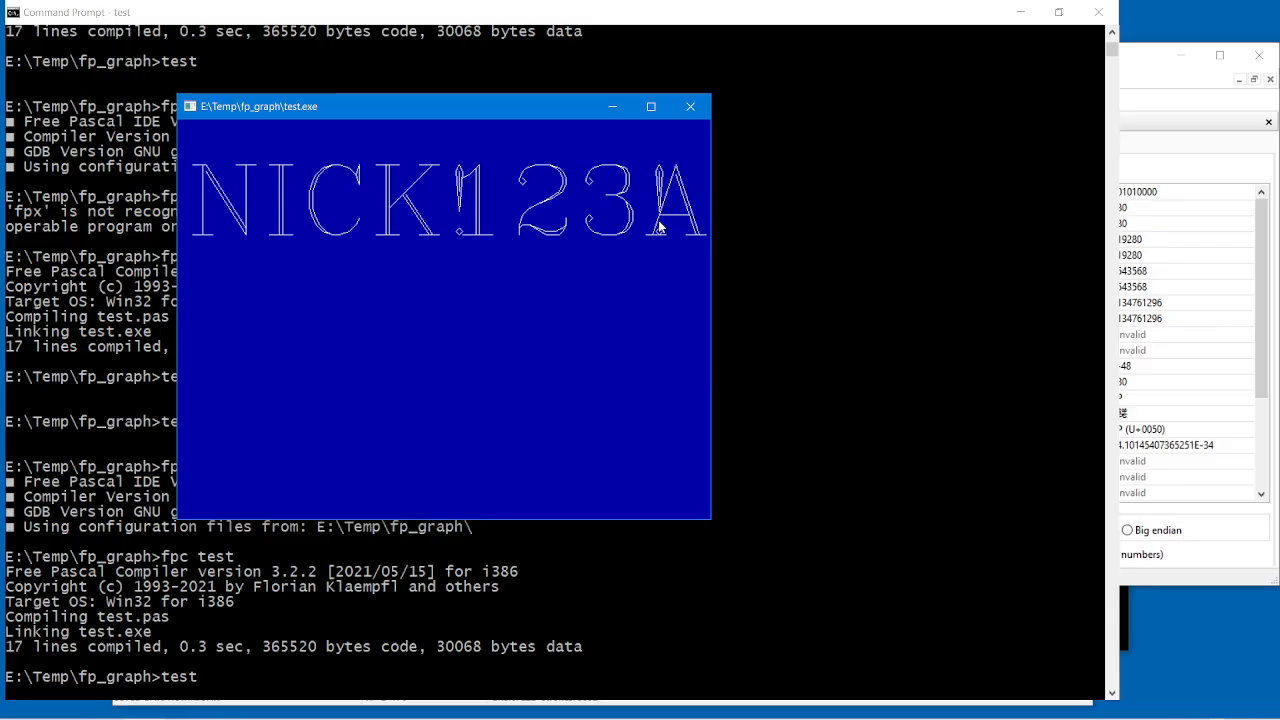
Step: End the test program and switch back to RetroNick's Vector Font Editor
key("Return")
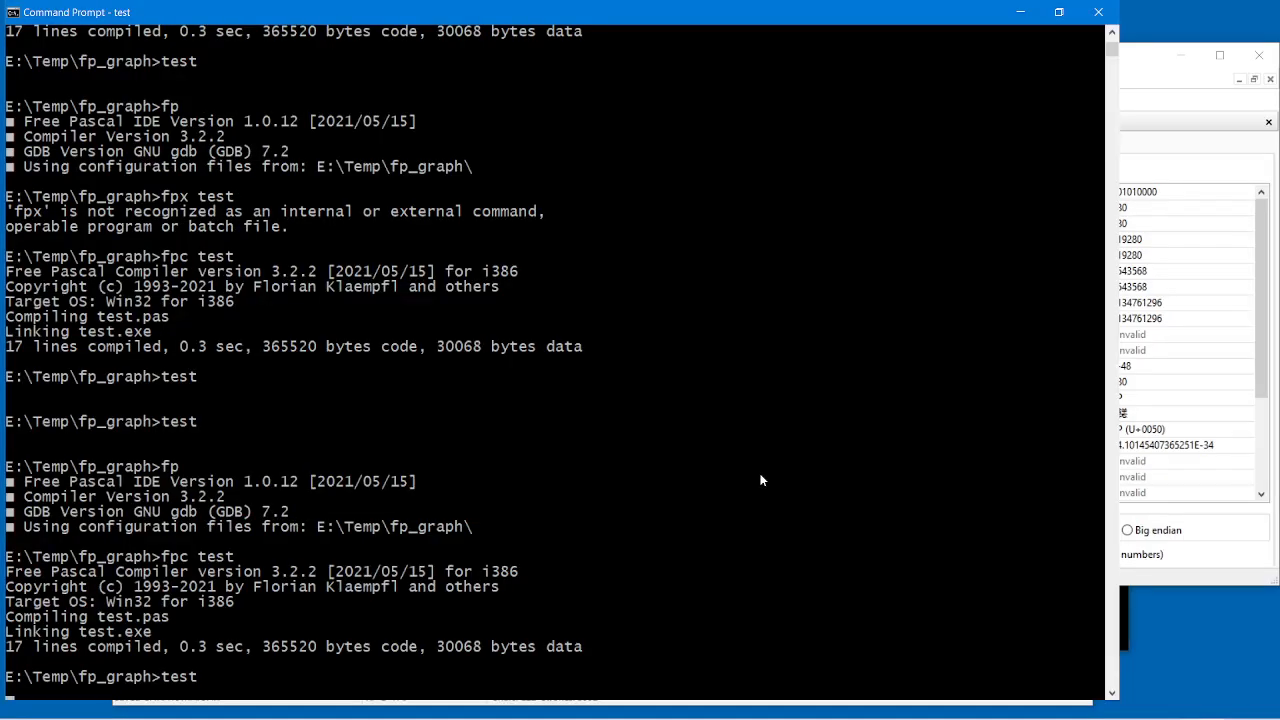
key("Return")
key("Return")
mouse_move(655, 716)
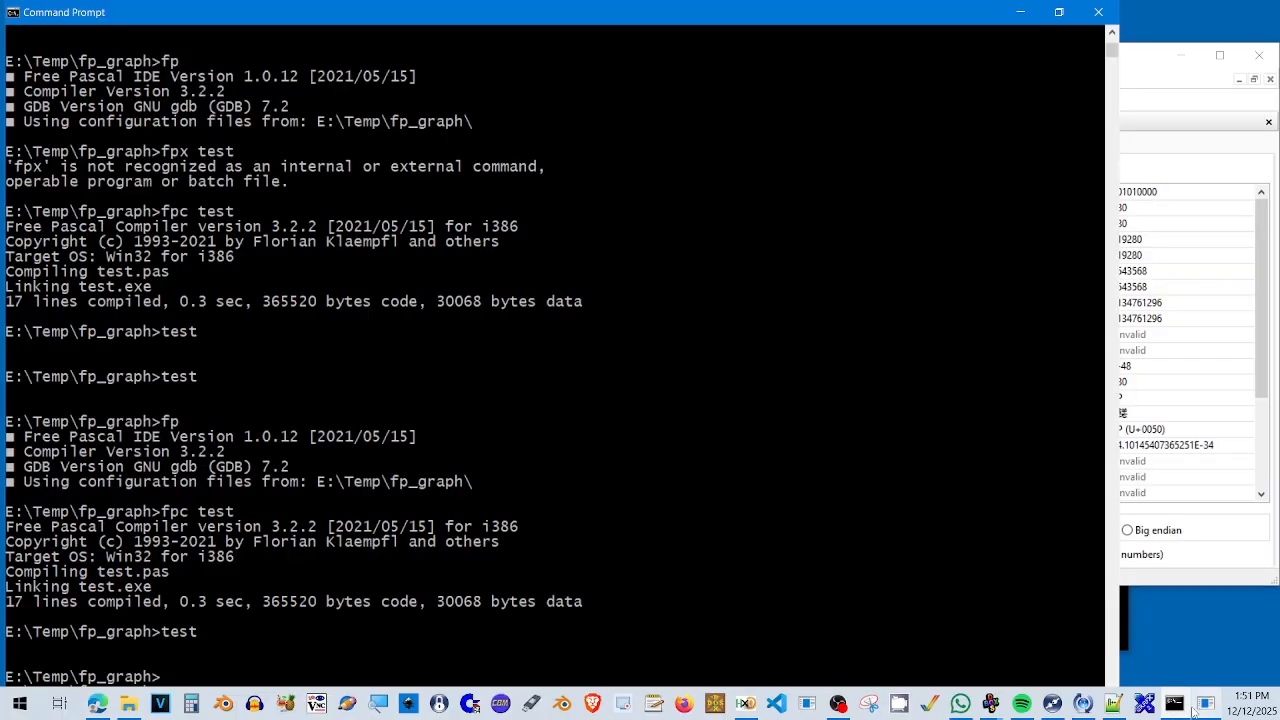
mouse_move(1207, 705)
left_click(1210, 652)
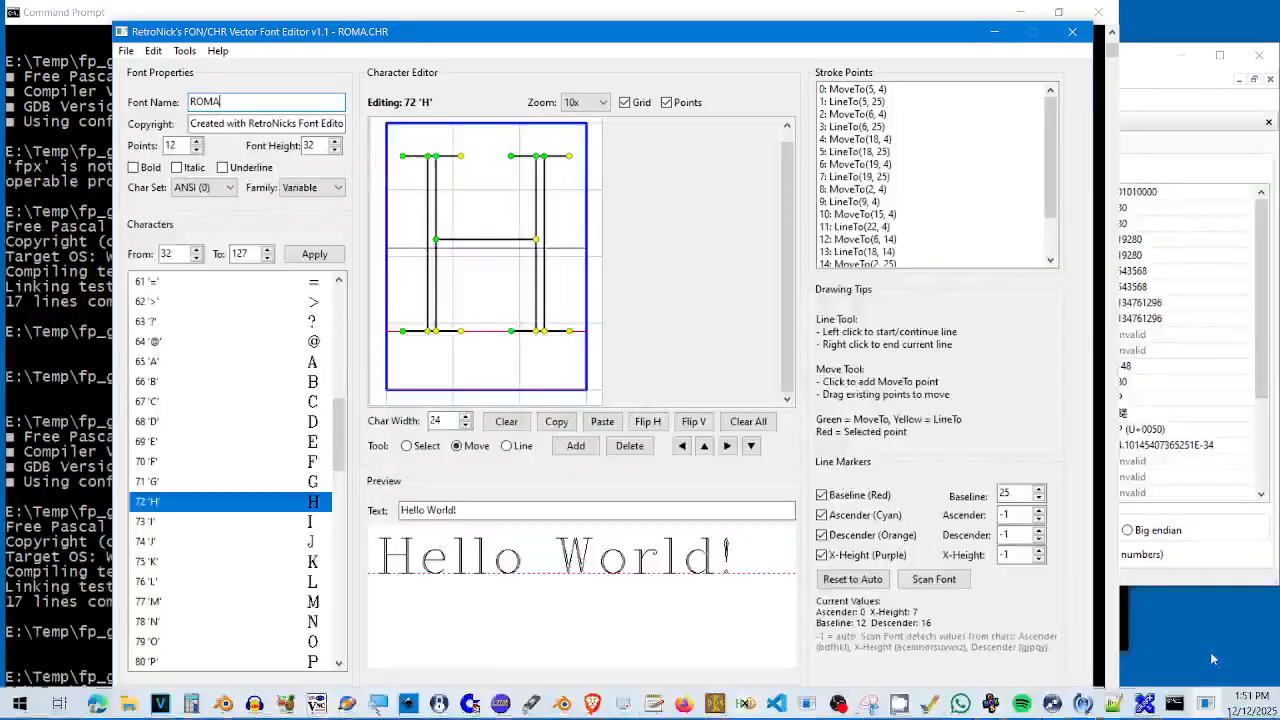
Step: Add a MoveTo point to the space character (32) and move it to (0, 25) on the baseline
scroll(266, 350, "up", 9)
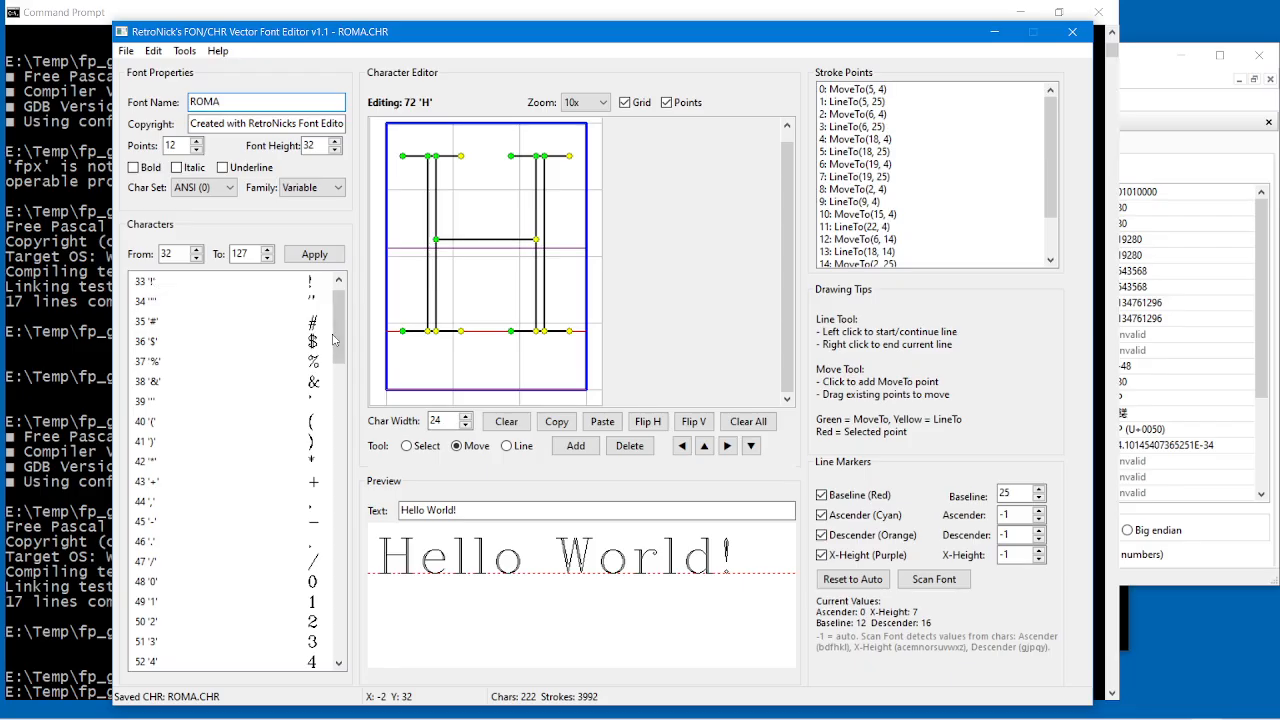
scroll(333, 330, "up", 1)
left_click(180, 289)
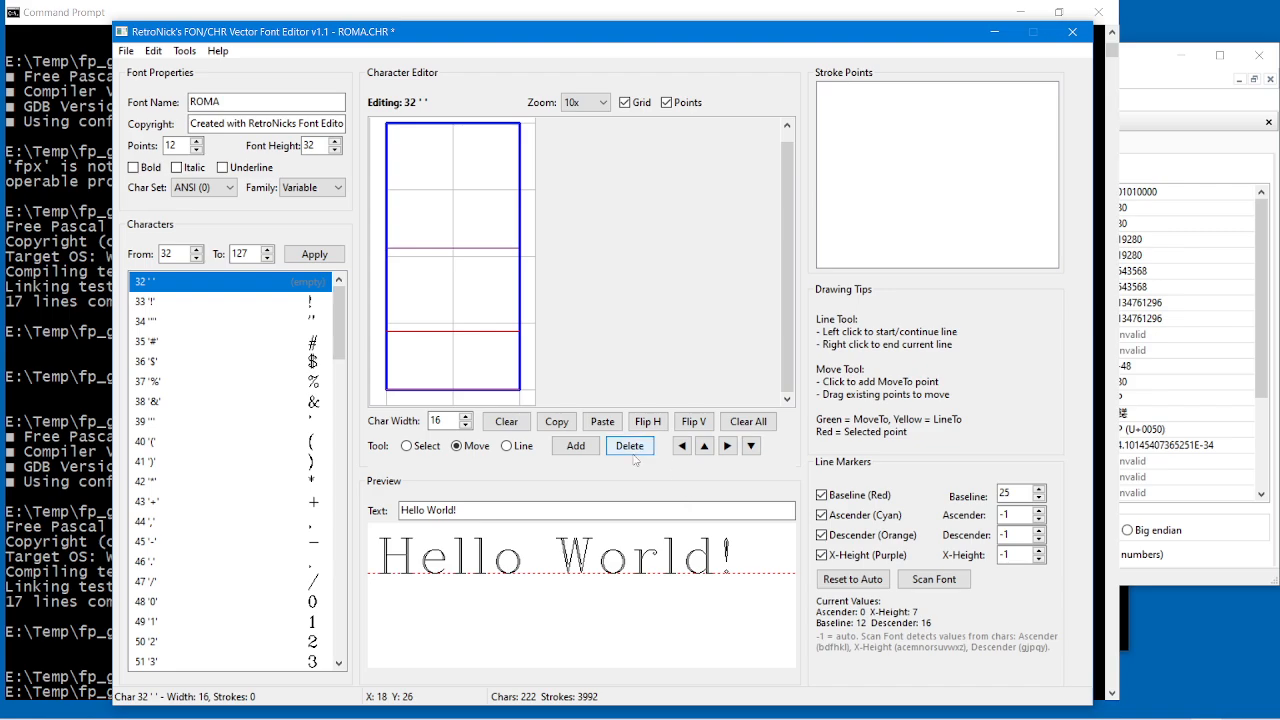
left_click(575, 447)
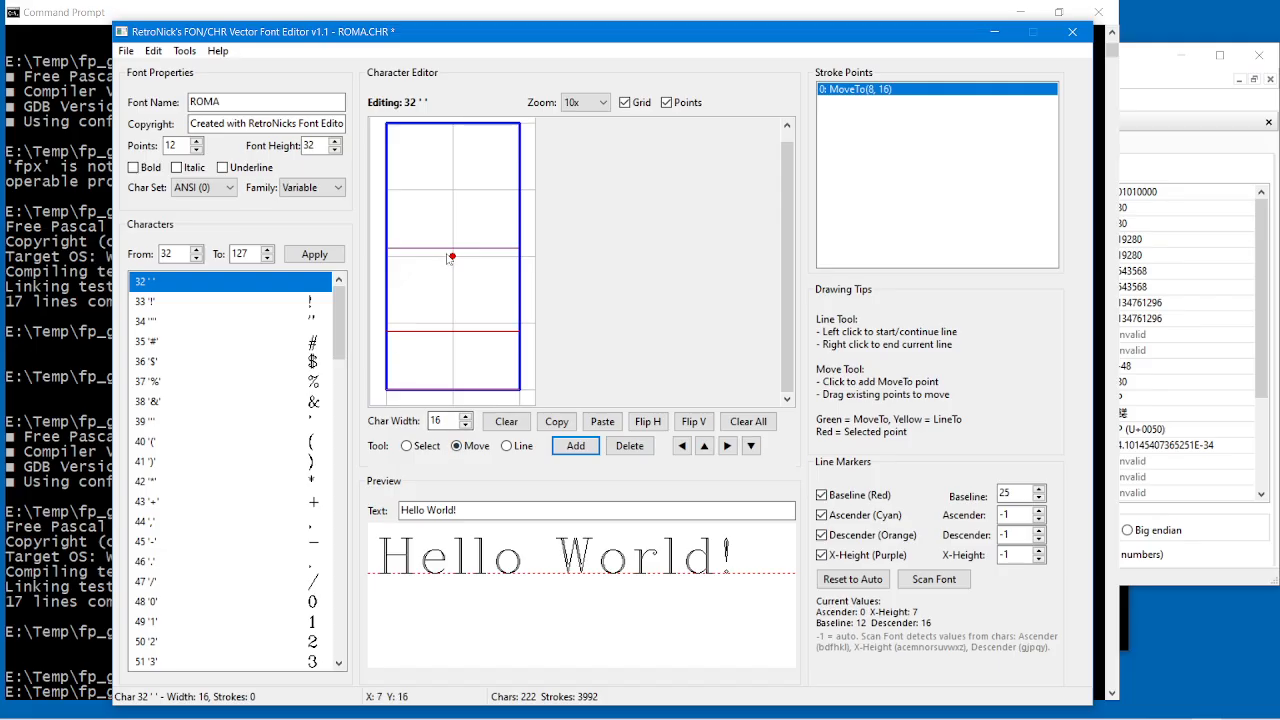
mouse_move(452, 259)
left_mouse_down()
mouse_move(453, 278)
mouse_move(389, 335)
left_mouse_up()
Step: Save the font as ROMA.CHR in the fp_graph folder, replacing the existing file
left_click(130, 53)
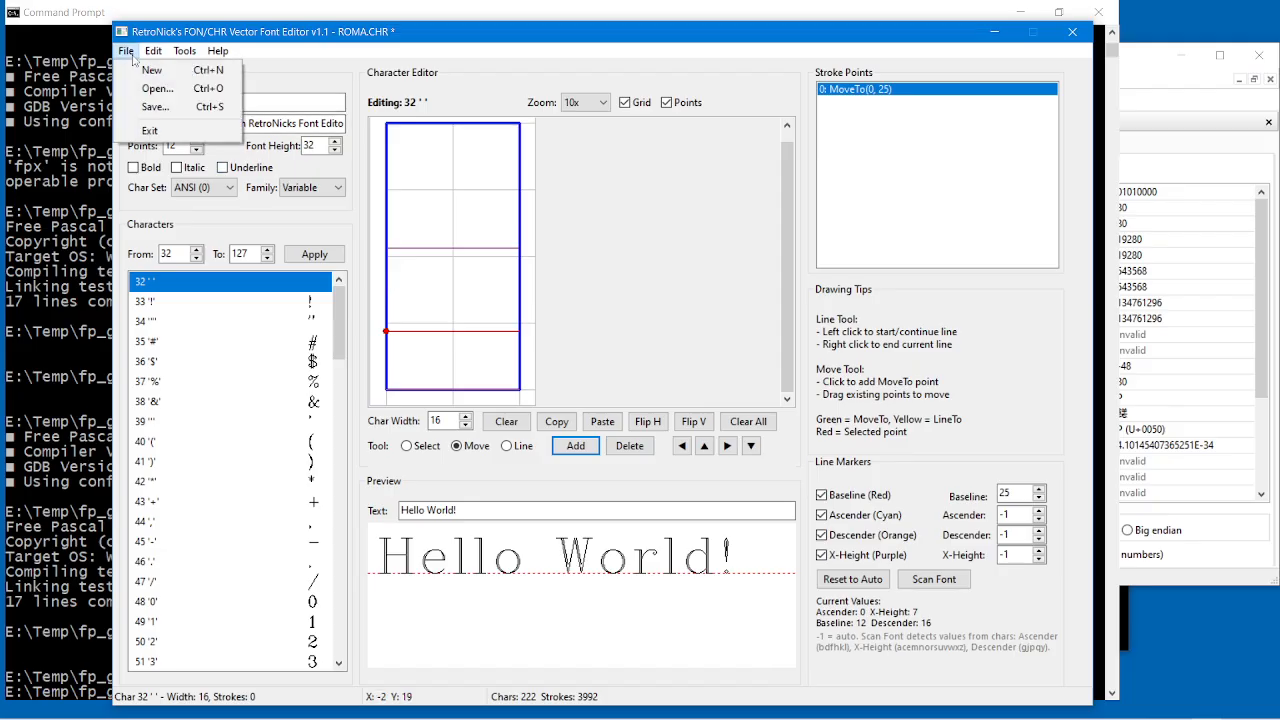
left_click(148, 106)
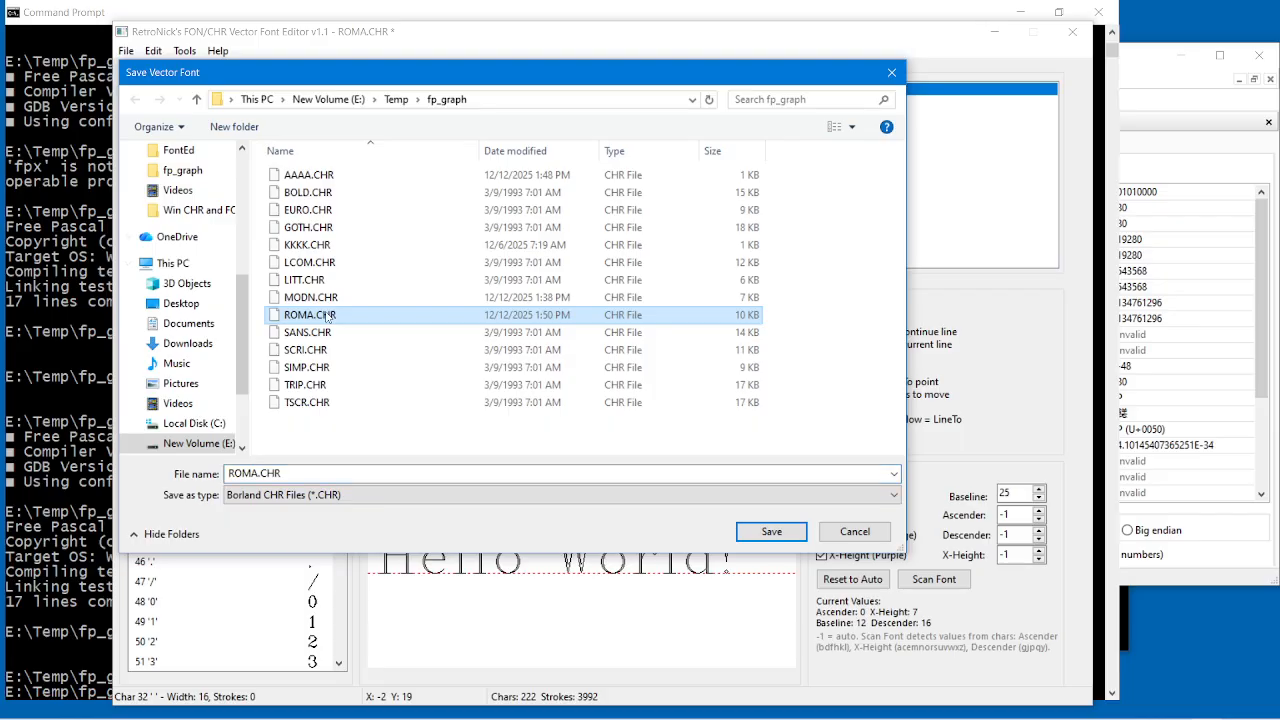
left_click(773, 524)
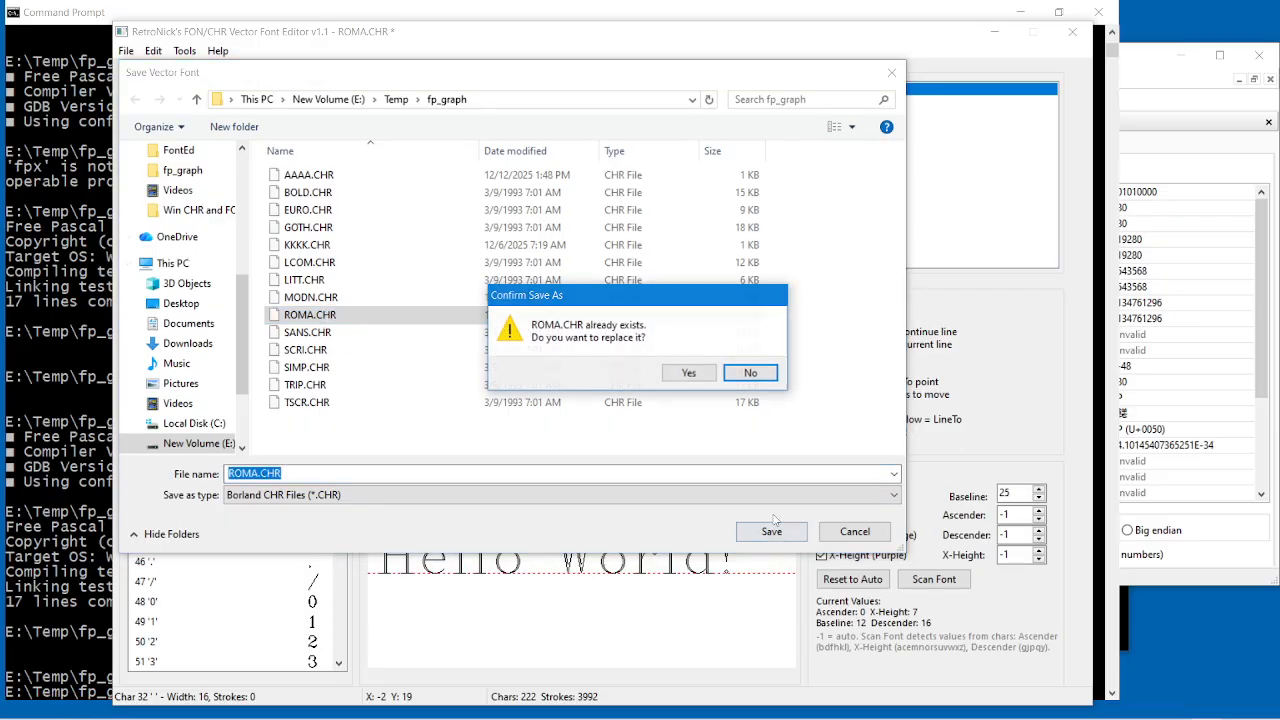
left_click(689, 374)
Step: Switch to the Command Prompt, run test again, then reposition and slightly enlarge its graphics window to view the text
left_click(87, 527)
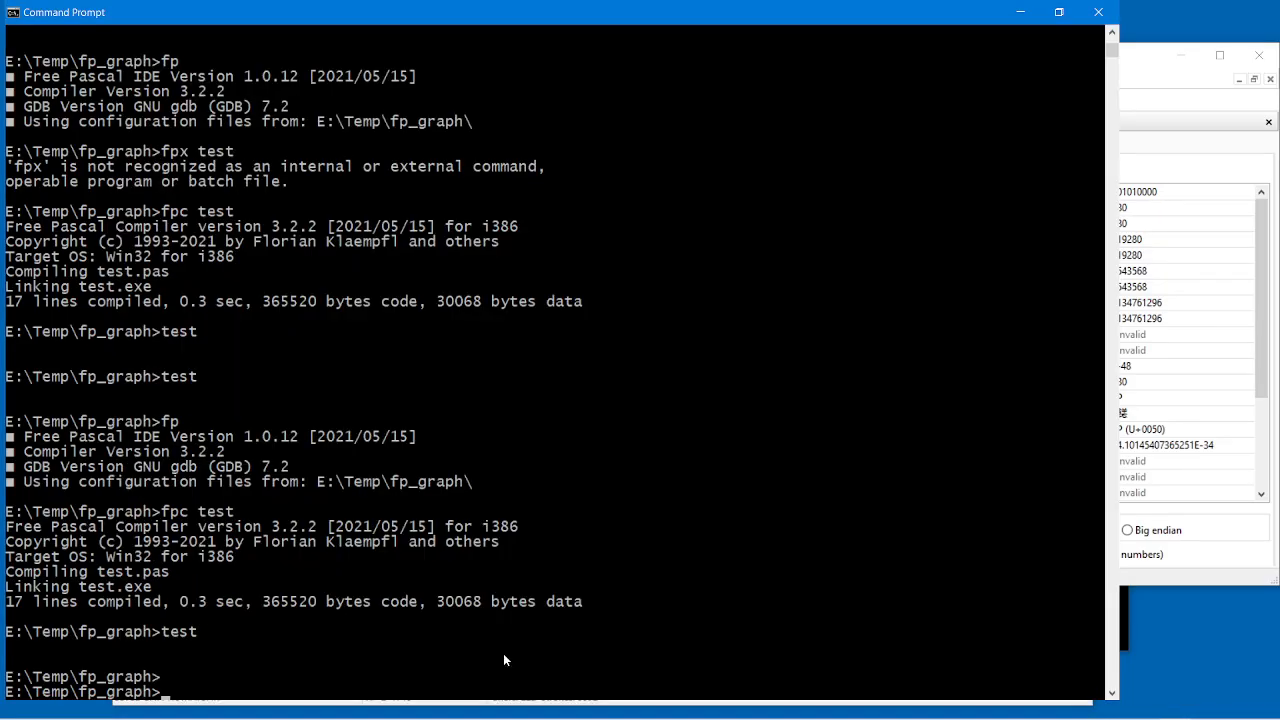
left_click(486, 632)
type("test")
key("Return")
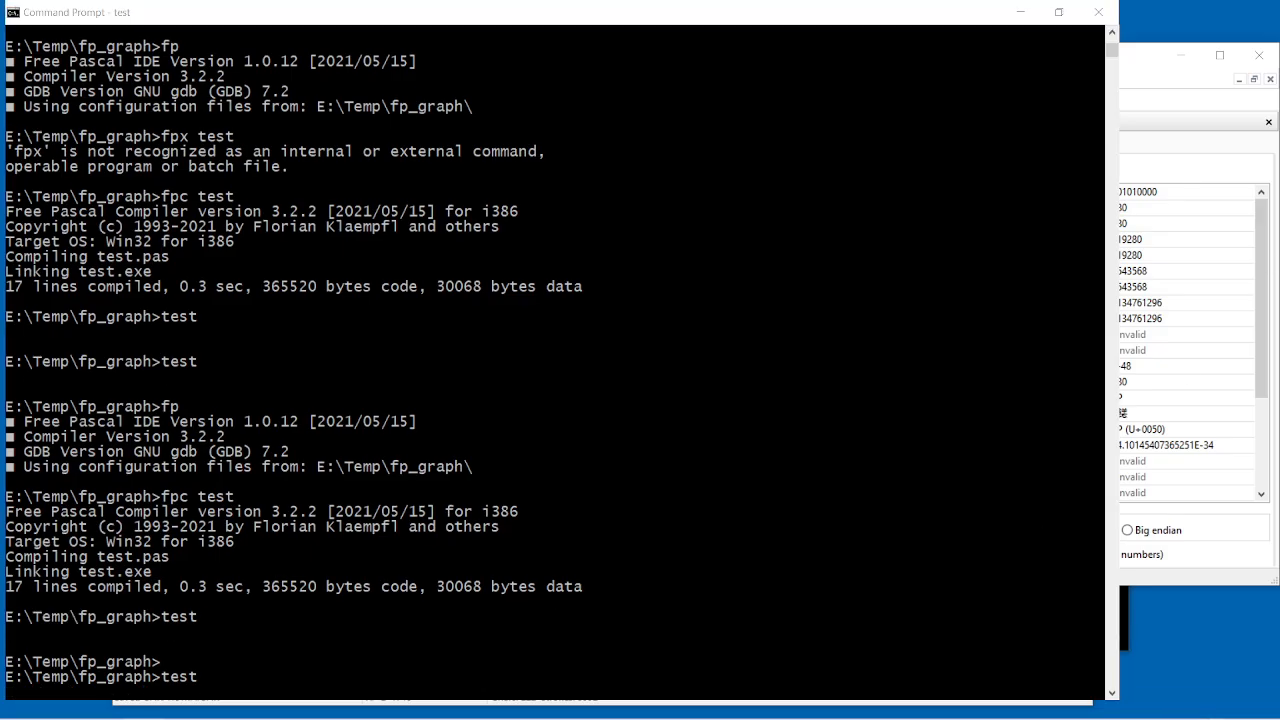
left_click_drag(571, 129, 402, 129)
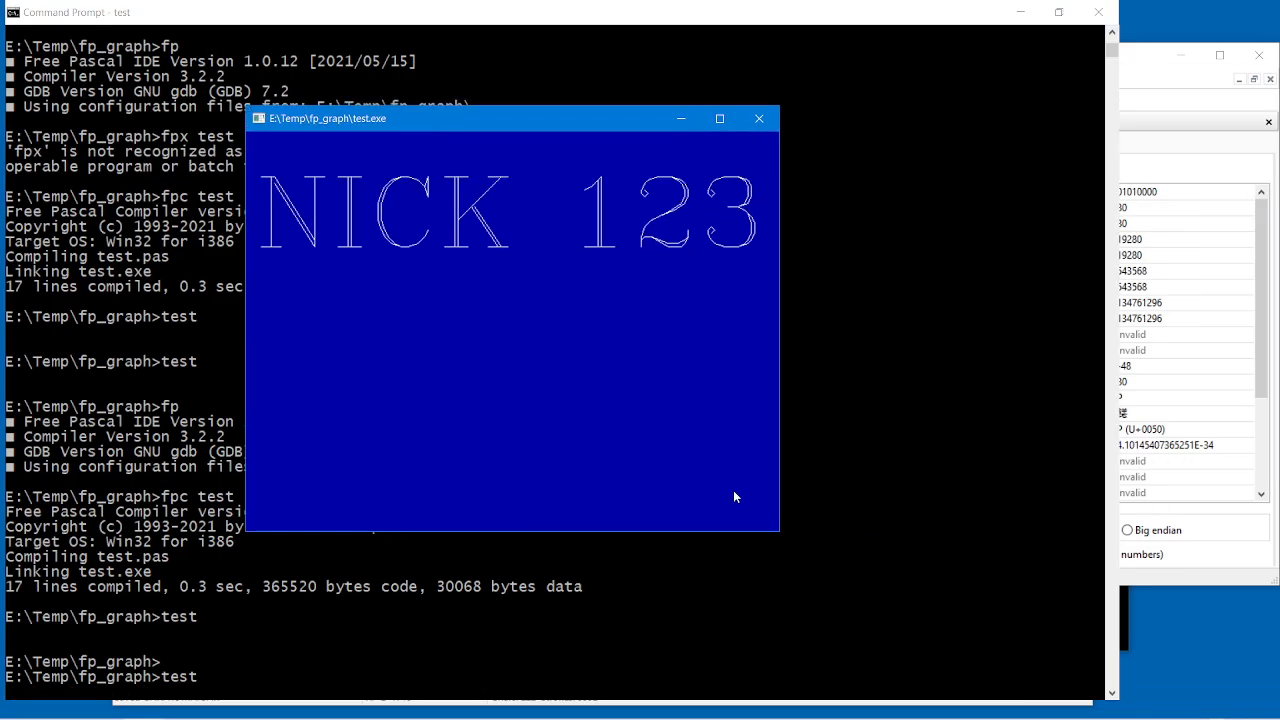
left_click_drag(782, 537, 837, 545)
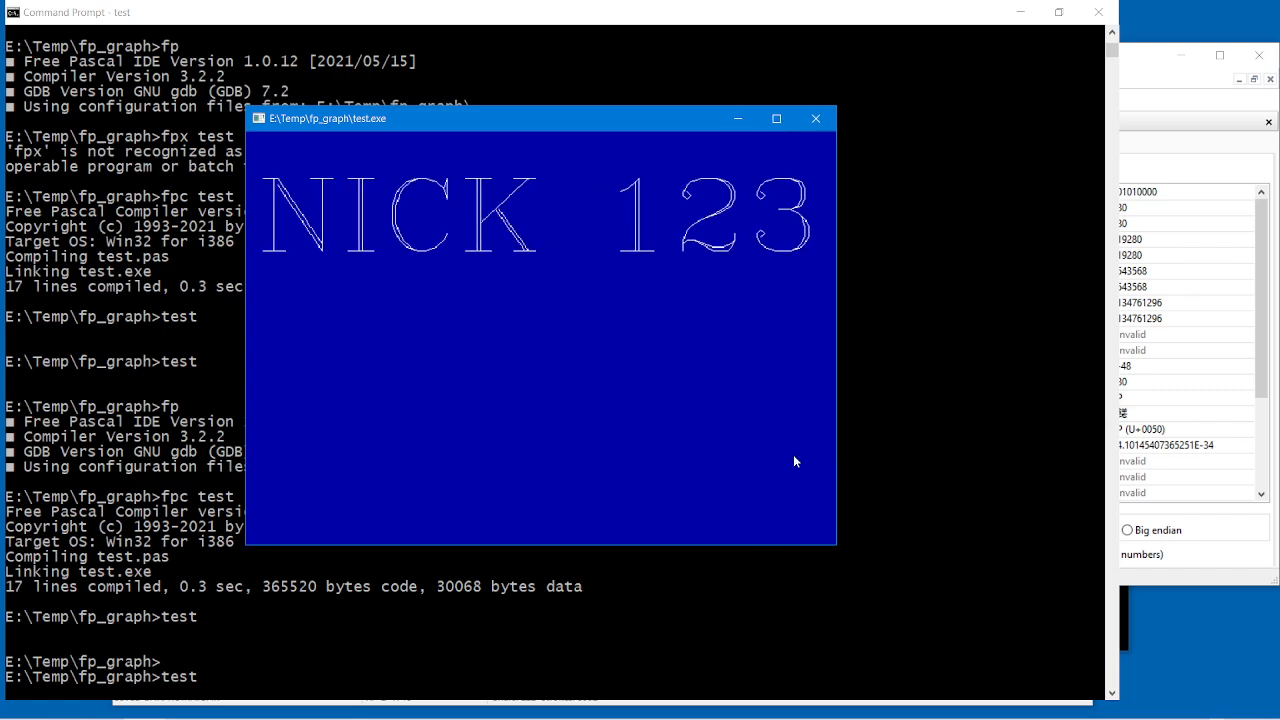